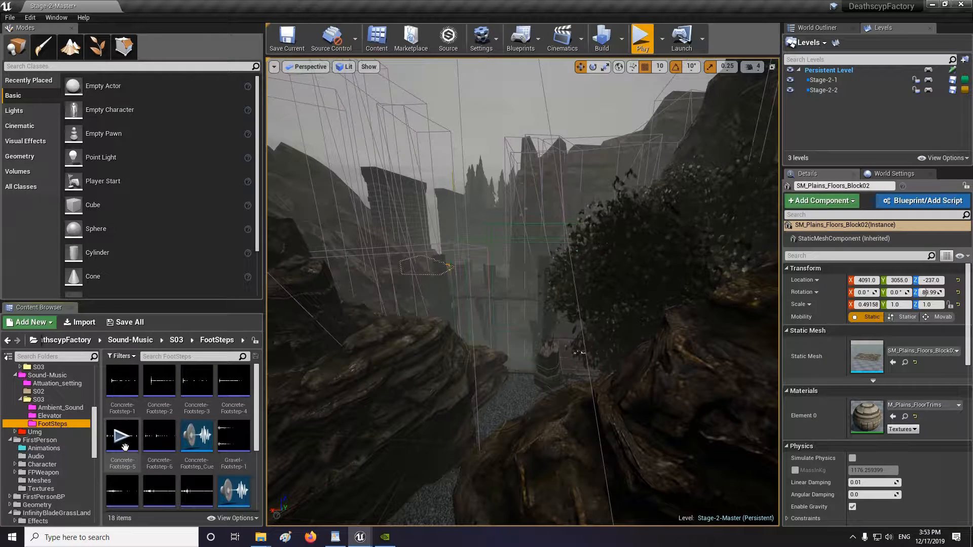
# Open Concrete-Footstep_Cue from the FootSteps folder, examine its Random and Modulator nodes, and close the cue.
pyautogui.scroll(-1, 160, 435)
pyautogui.scroll(-2, 207, 434)
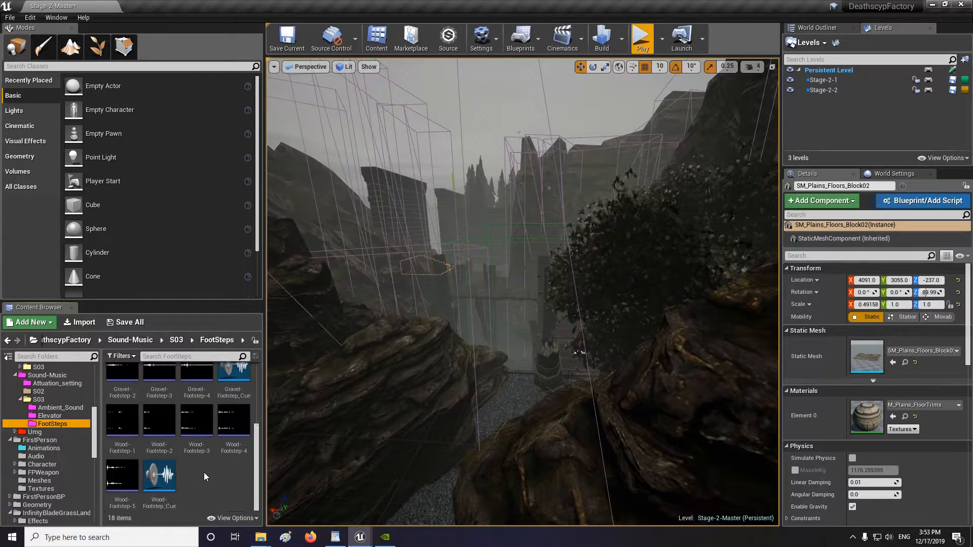
pyautogui.scroll(2, 197, 449)
pyautogui.doubleClick(199, 418)
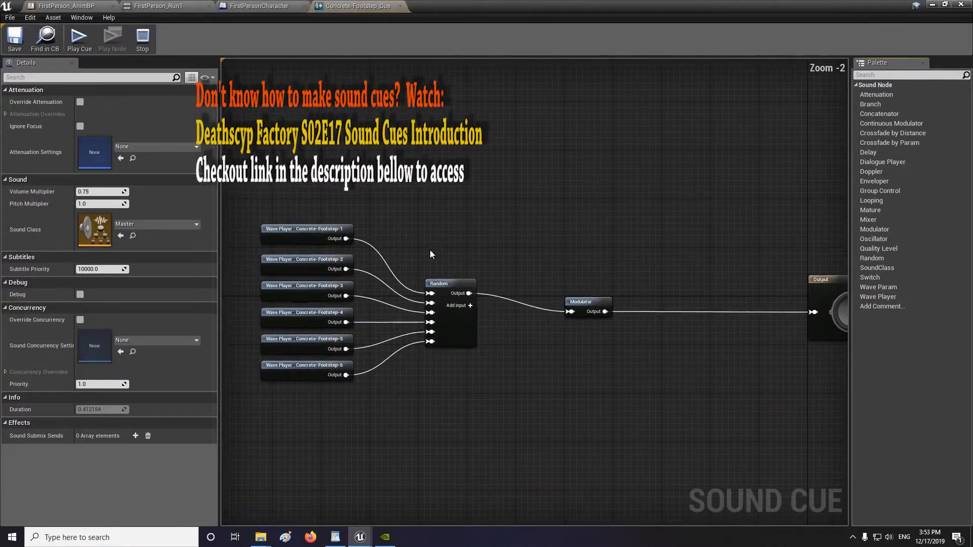
pyautogui.click(441, 284)
pyautogui.click(587, 302)
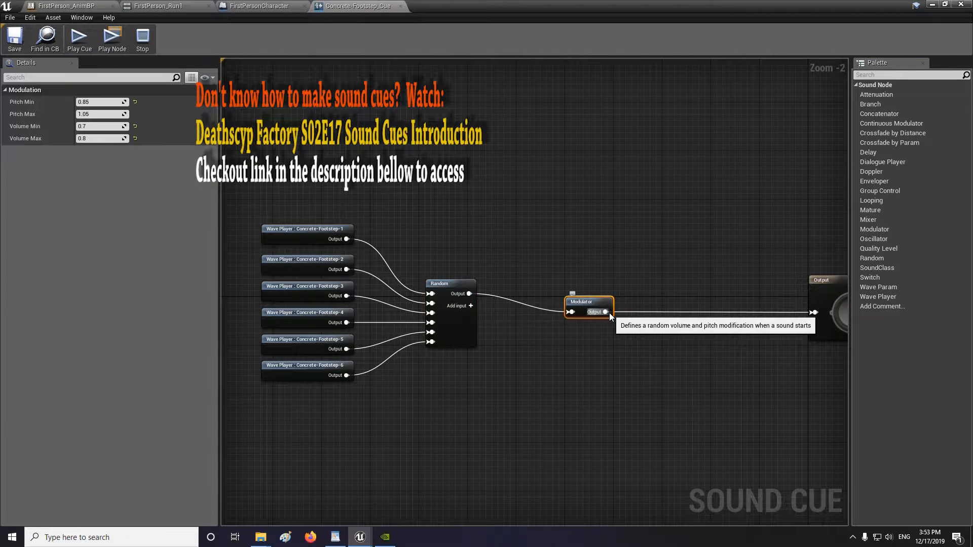
pyautogui.click(401, 6)
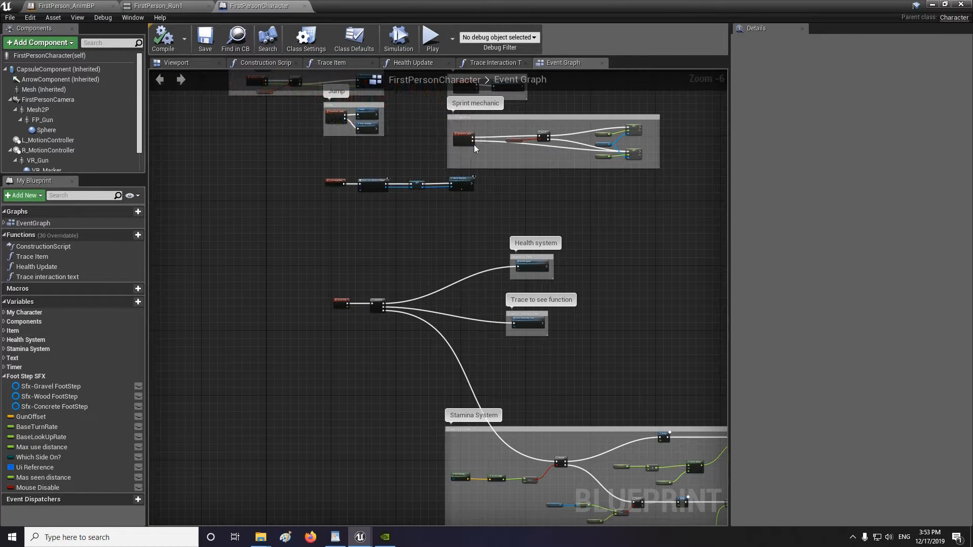
# Open the FirstPersonCharacter blueprint from the Blueprints folder and examine the settings of its Sfx-Gravel FootStep variable.
pyautogui.click(933, 4)
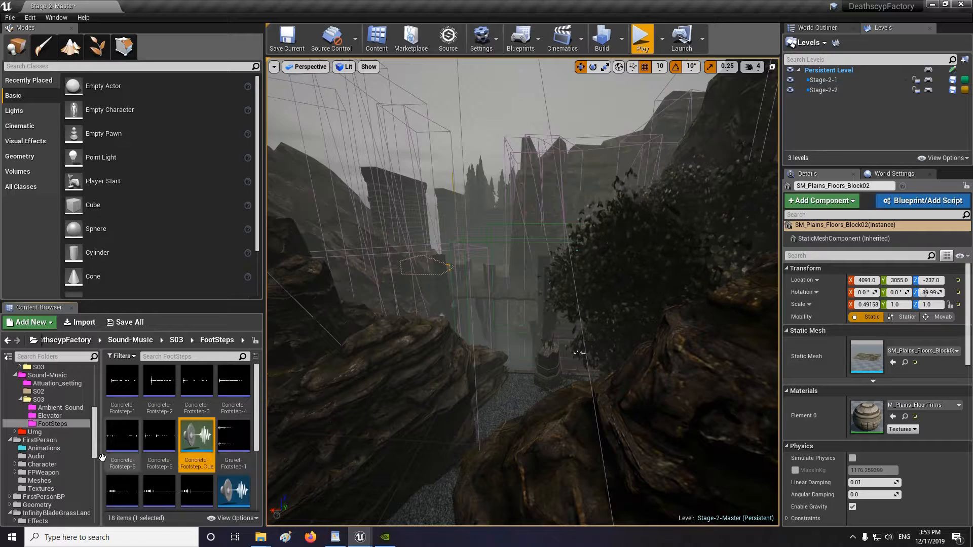
pyautogui.scroll(5, 51, 424)
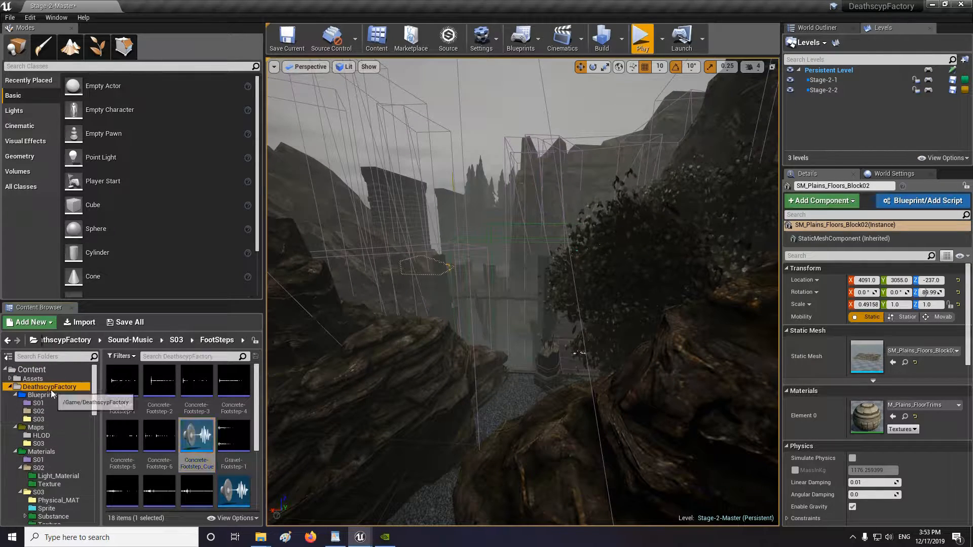
pyautogui.click(48, 394)
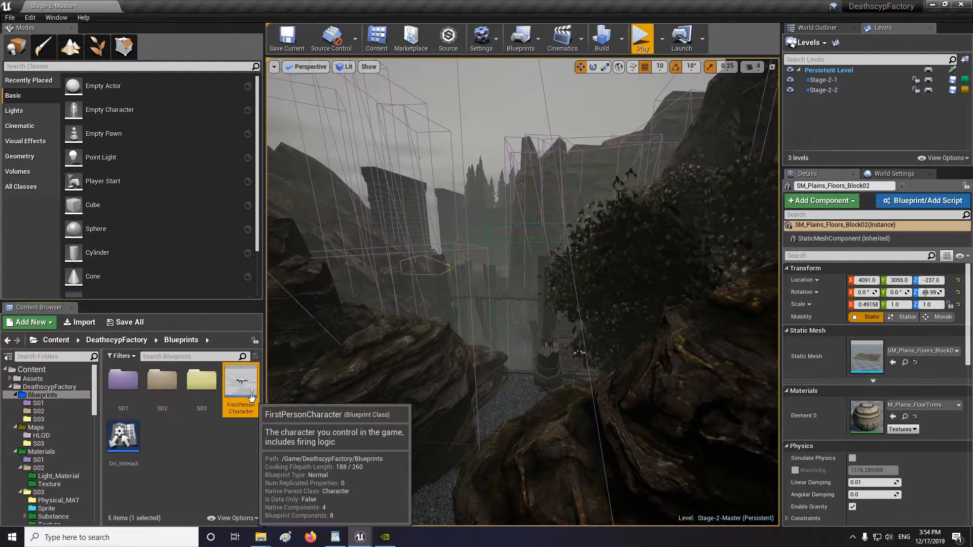
pyautogui.doubleClick(248, 386)
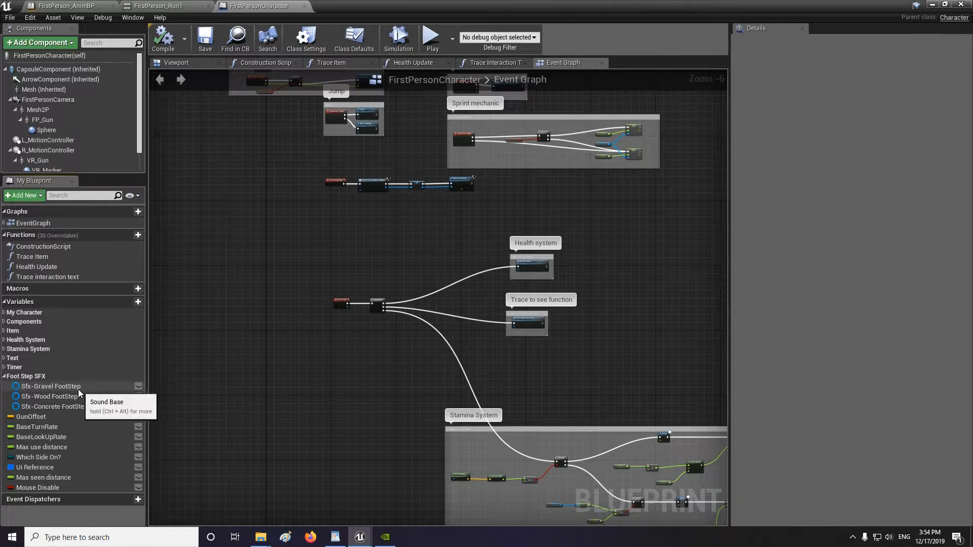
pyautogui.click(56, 387)
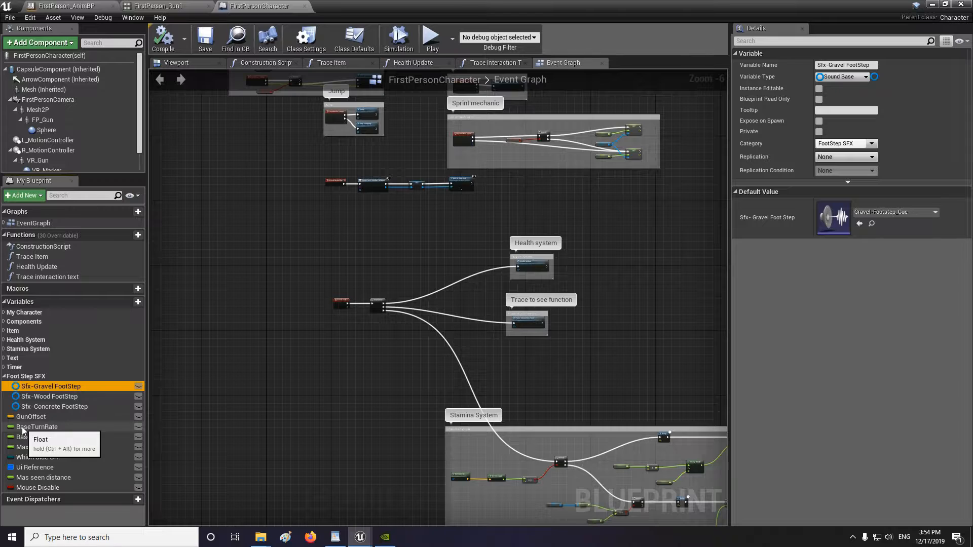
# Create a variable named Sfx of type Sound Base in FirstPersonCharacter and save the blueprint.
pyautogui.click(137, 302)
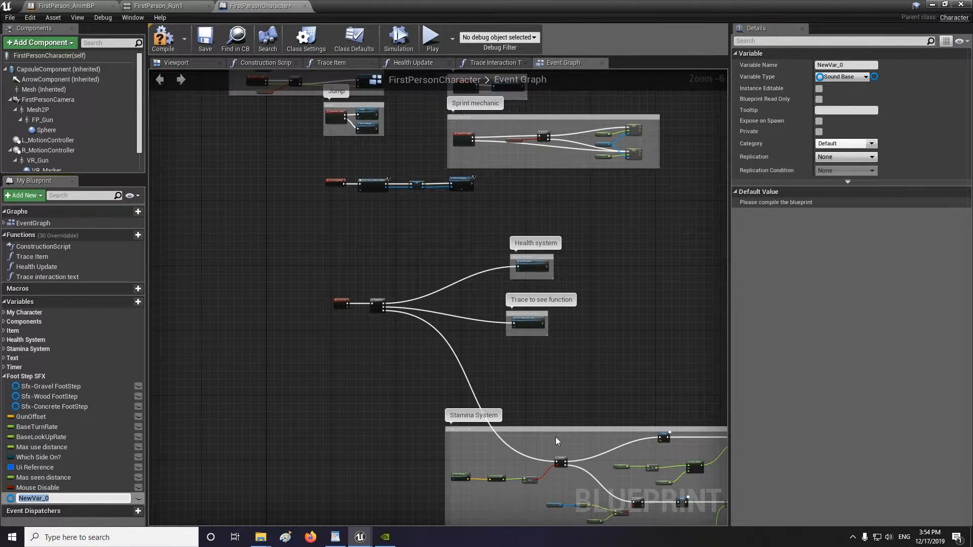
pyautogui.write('Sfx')
pyautogui.press('Return')
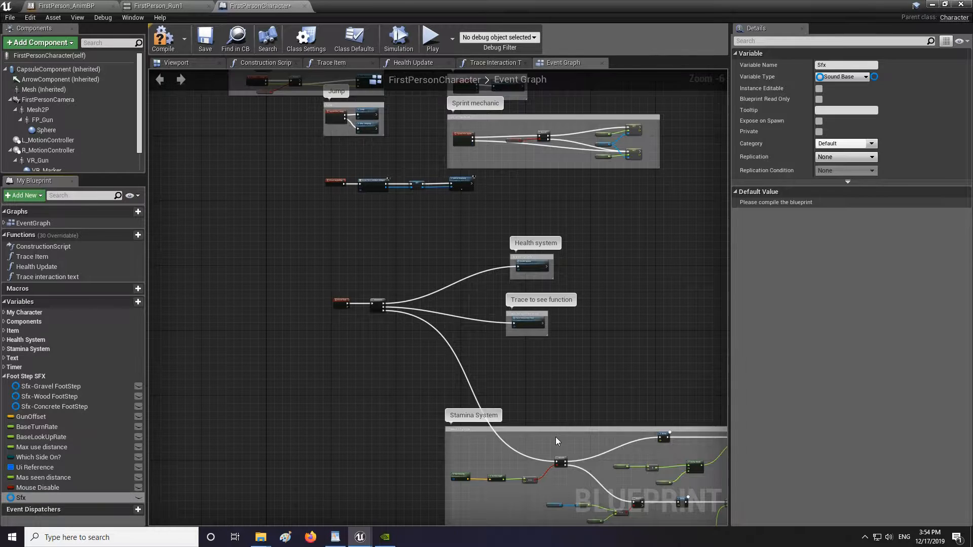
pyautogui.click(850, 77)
pyautogui.write('sound bas')
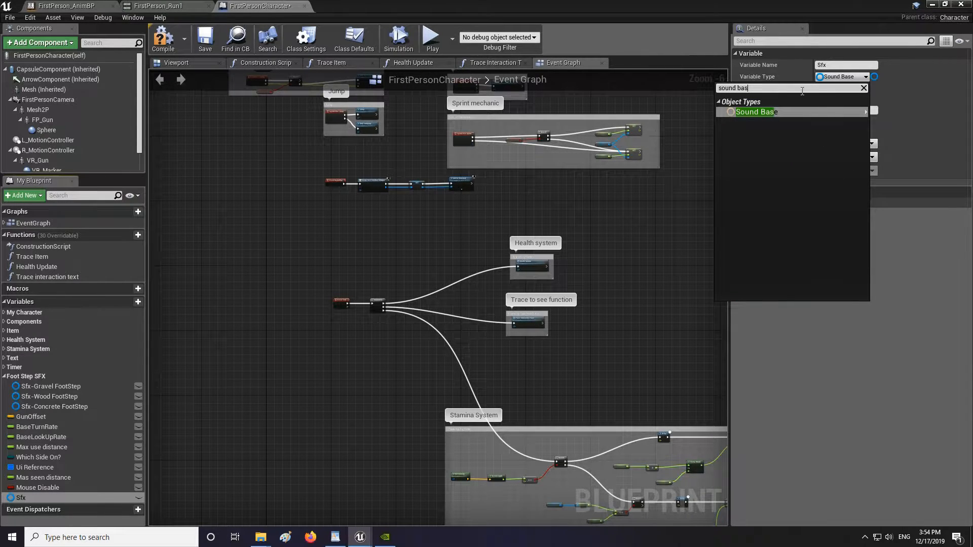
pyautogui.moveTo(811, 112)
pyautogui.click(886, 112)
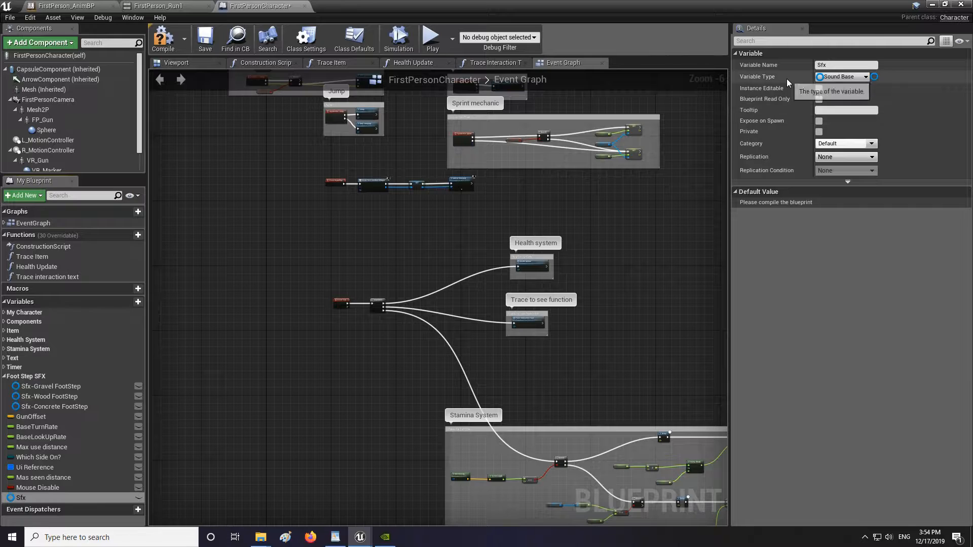
pyautogui.click(206, 40)
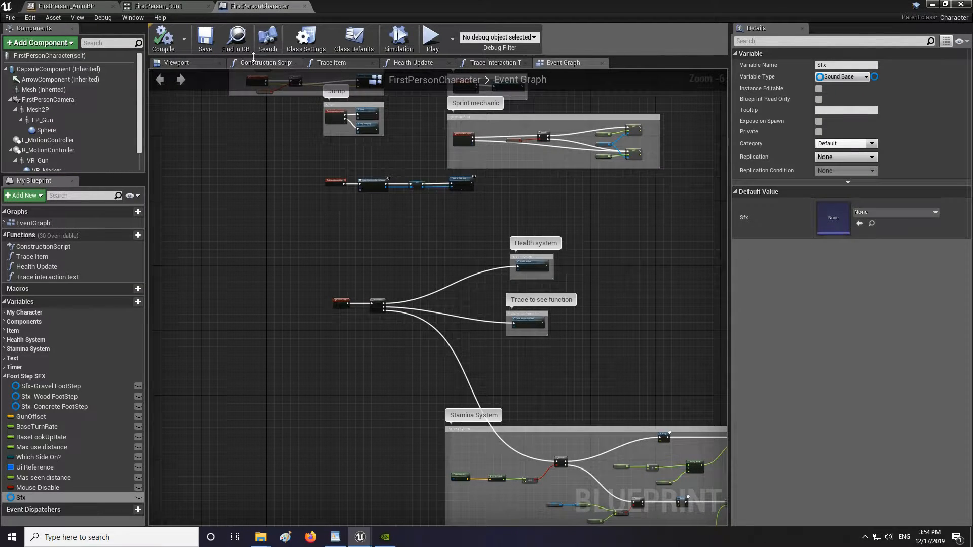
# Delete the Sfx variable and save the FirstPersonCharacter blueprint.
pyautogui.click(45, 488)
pyautogui.click(53, 499)
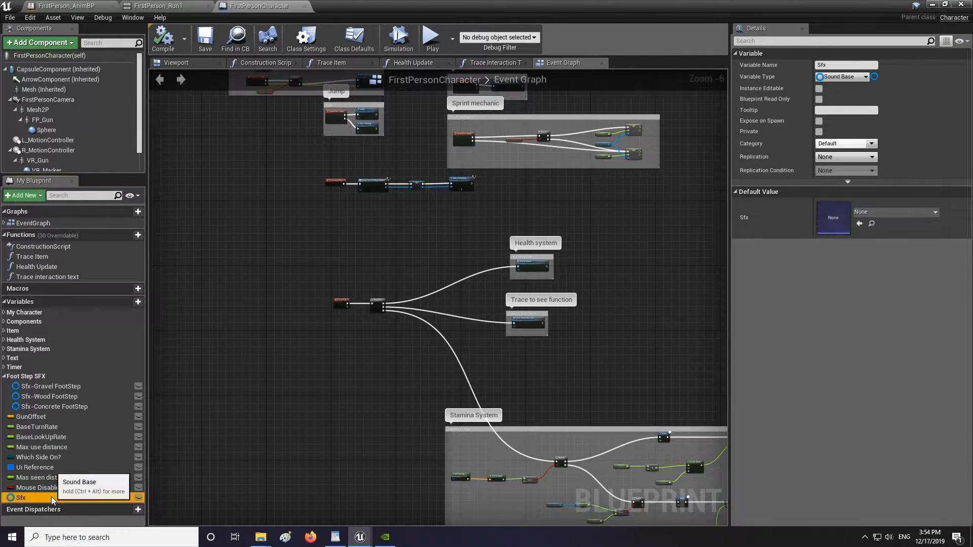
pyautogui.press('Delete')
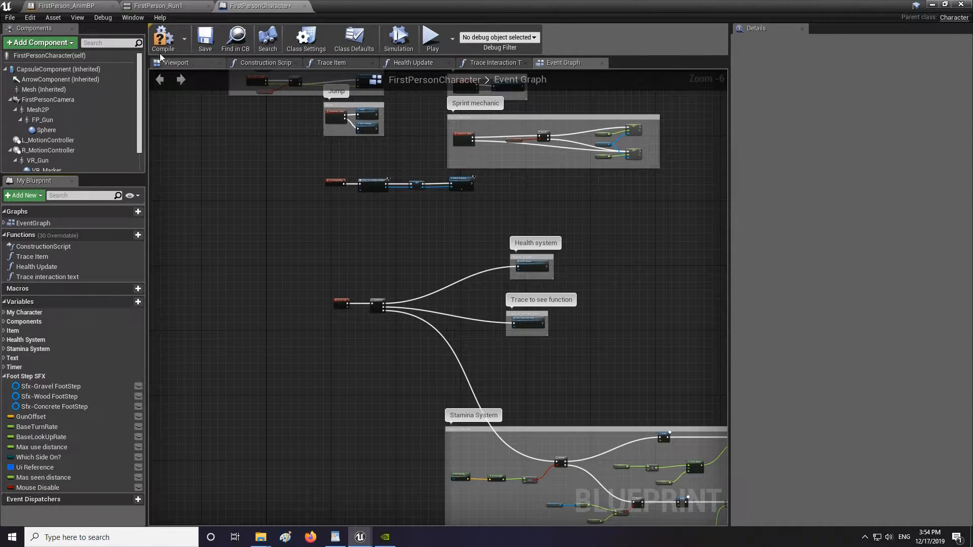
pyautogui.click(206, 42)
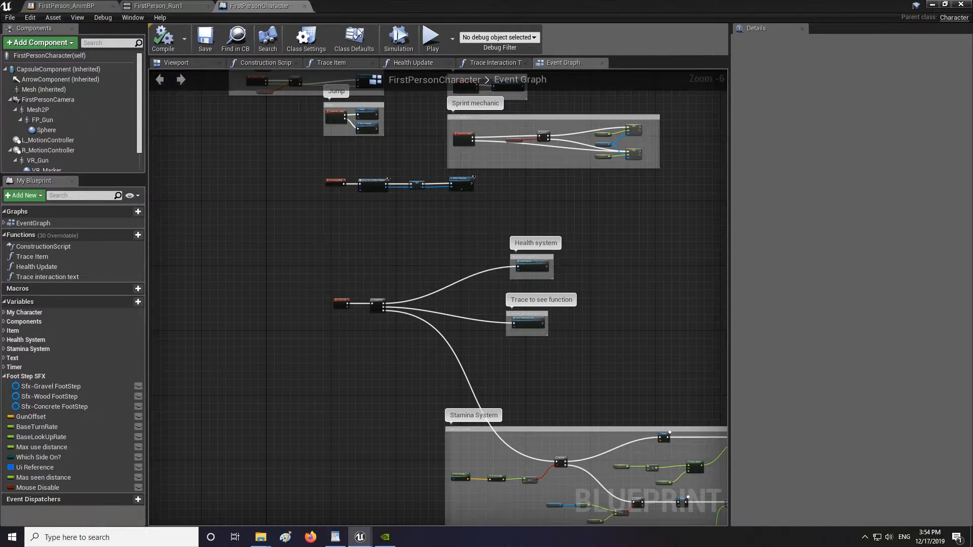
# Close the FirstPersonCharacter blueprint and open FirstPerson_AnimBP from the FirstPerson Animations folder.
pyautogui.click(307, 7)
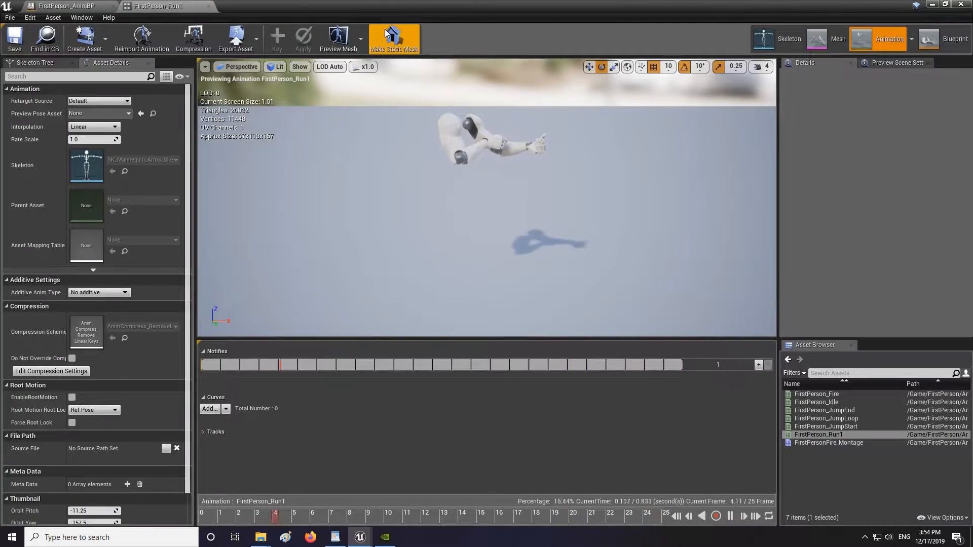
pyautogui.click(933, 5)
pyautogui.moveTo(603, 199); pyautogui.dragTo(508, 290, button='right')
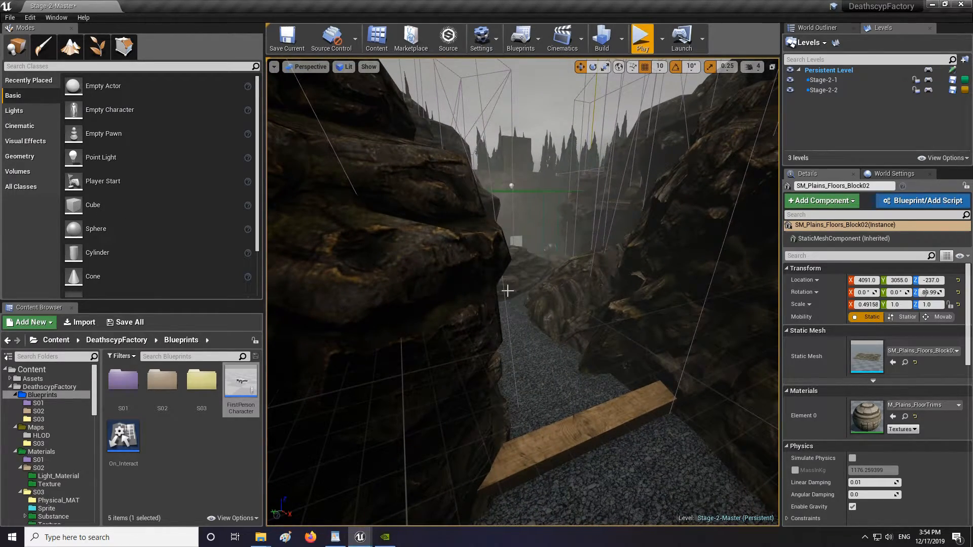
pyautogui.moveTo(508, 291); pyautogui.dragTo(739, 288, button='right')
pyautogui.press('w')
pyautogui.scroll(-5, 72, 473)
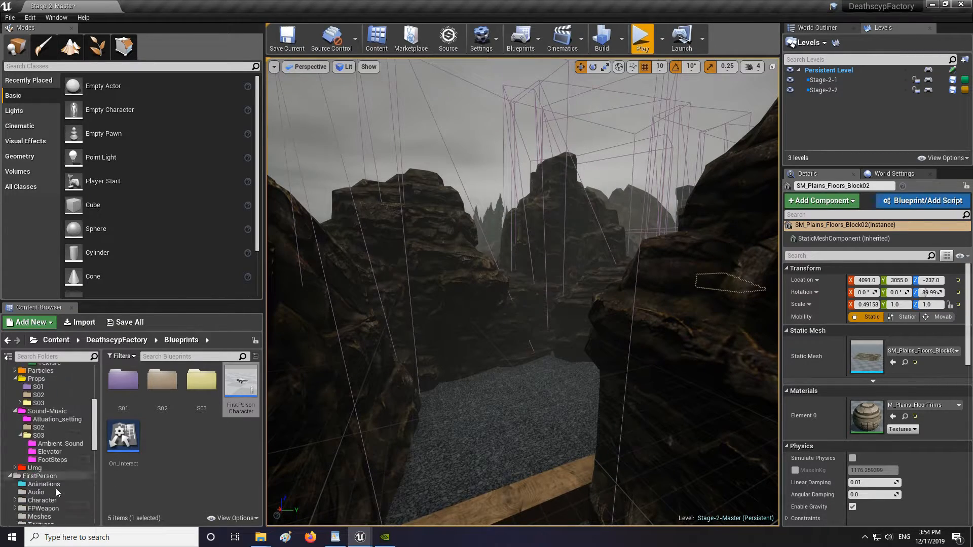
pyautogui.click(44, 451)
pyautogui.doubleClick(123, 382)
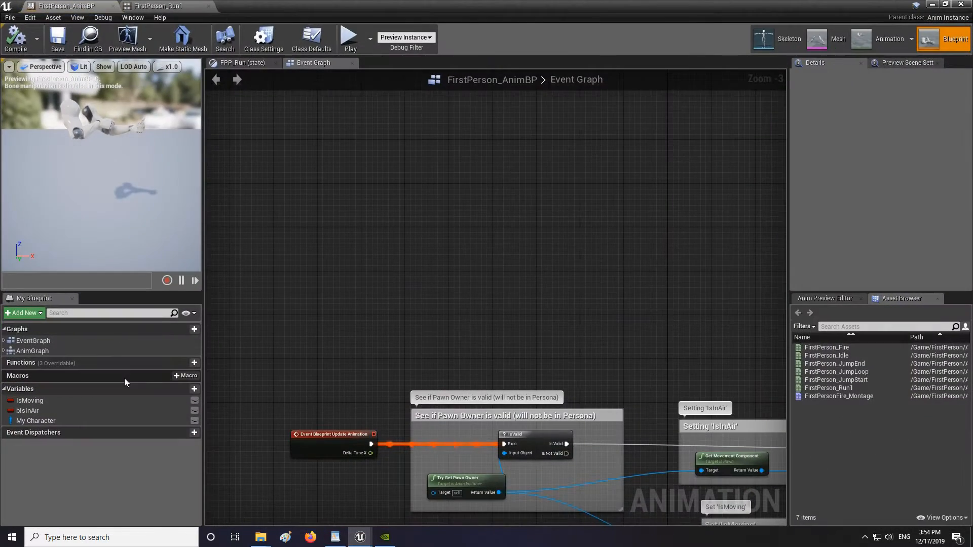
# Add an Event Blueprint Initialize Animation node to the Event Graph, placed above the Event Blueprint Update Animation node.
pyautogui.moveTo(406, 303); pyautogui.dragTo(371, 304, button='right')
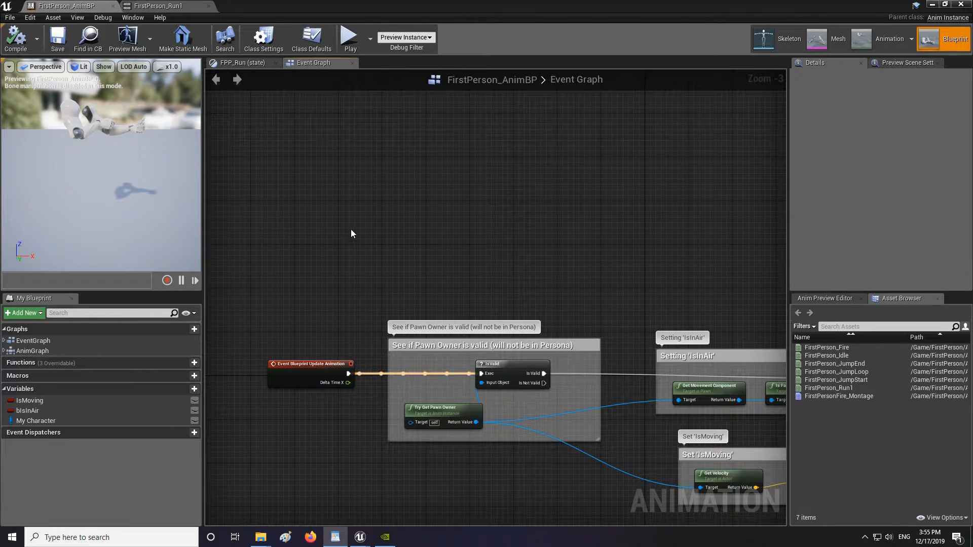
pyautogui.moveTo(352, 232); pyautogui.dragTo(427, 259, button='right')
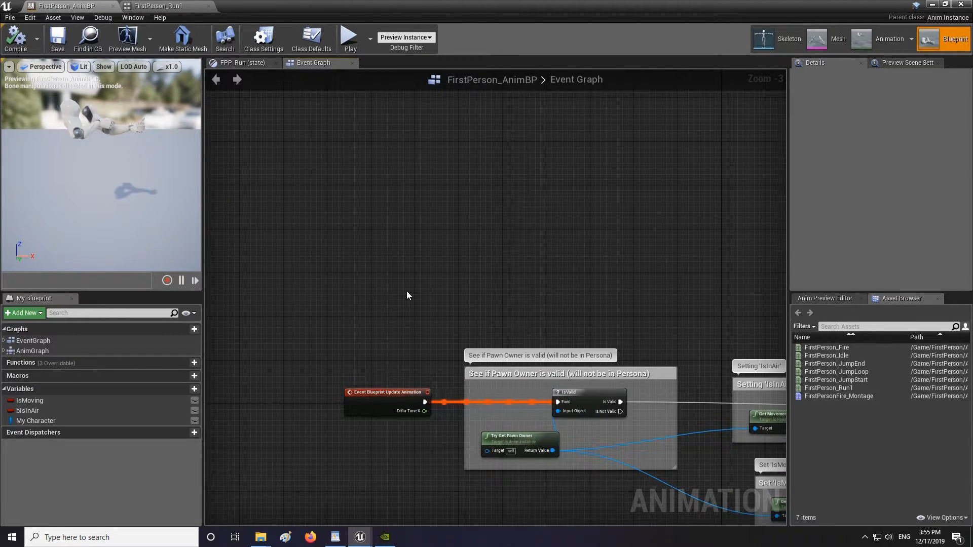
pyautogui.scroll(1, 368, 259)
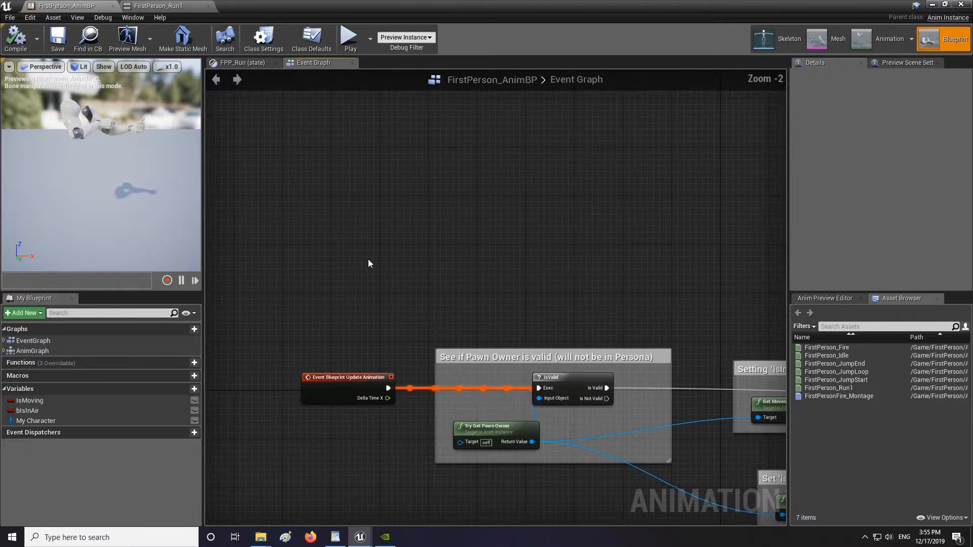
pyautogui.moveTo(373, 264); pyautogui.dragTo(354, 241, button='right')
pyautogui.rightClick(352, 234)
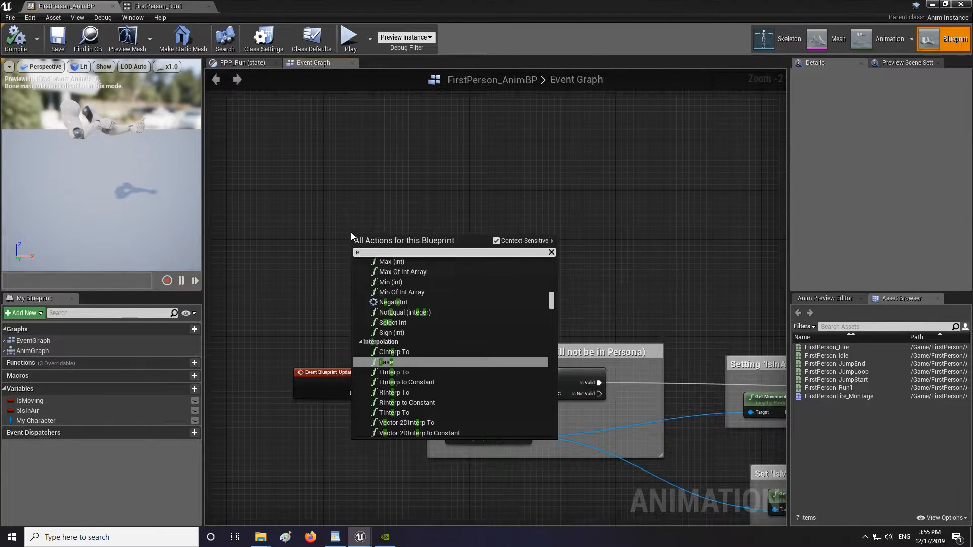
pyautogui.write('event')
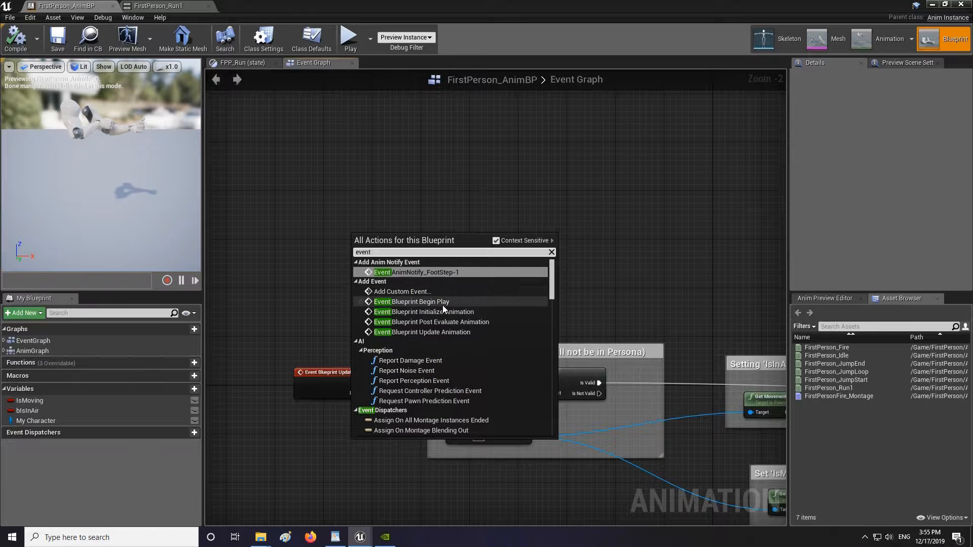
pyautogui.click(426, 311)
pyautogui.moveTo(366, 232); pyautogui.dragTo(348, 219)
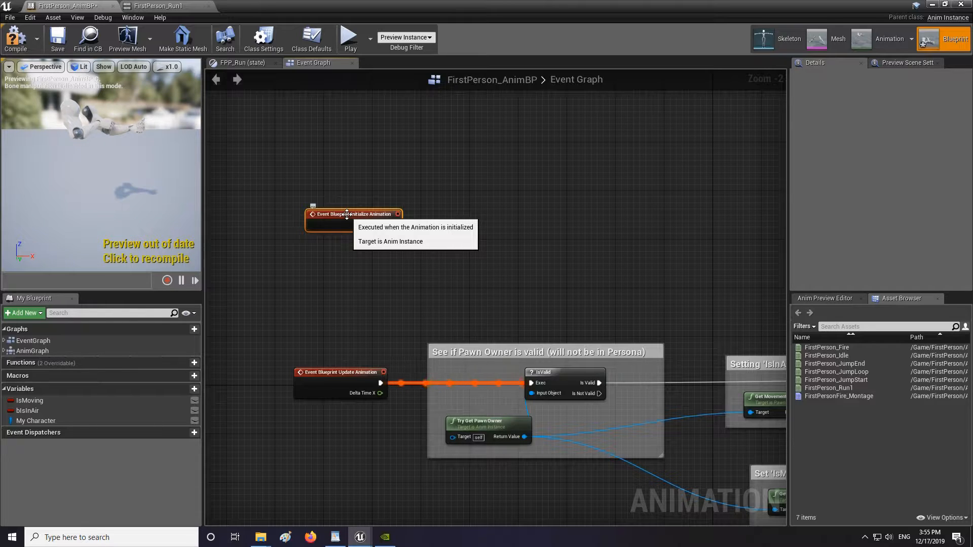
pyautogui.moveTo(347, 215); pyautogui.dragTo(350, 190)
pyautogui.scroll(2, 350, 190)
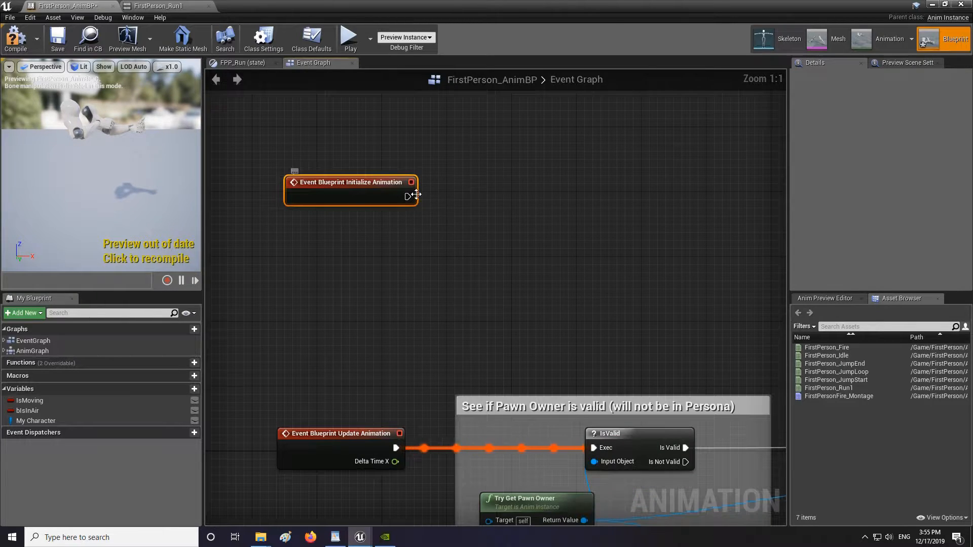
# Add a Cast To FirstPersonCharacter node connected to the execution output of Event Blueprint Initialize Animation.
pyautogui.moveTo(416, 195); pyautogui.dragTo(489, 216)
pyautogui.write('cast to first')
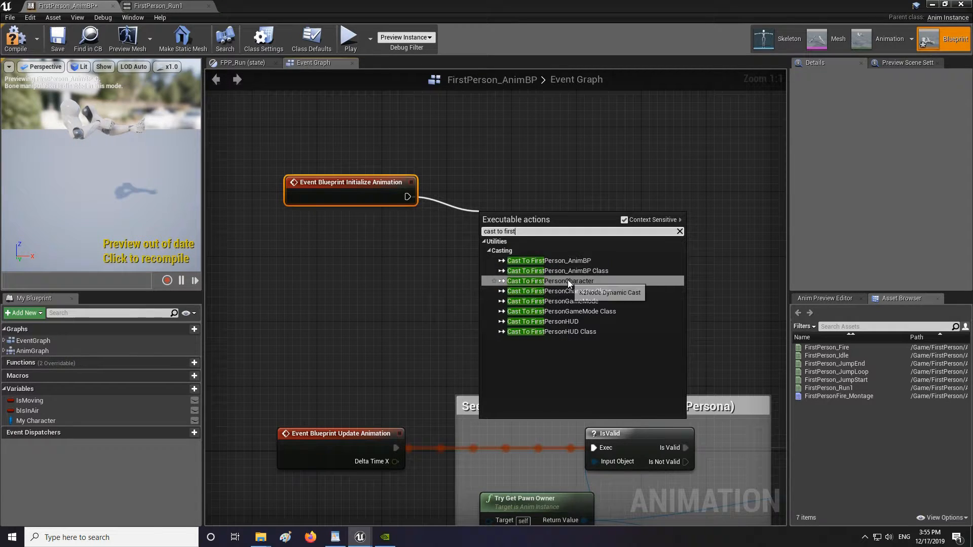
pyautogui.click(542, 280)
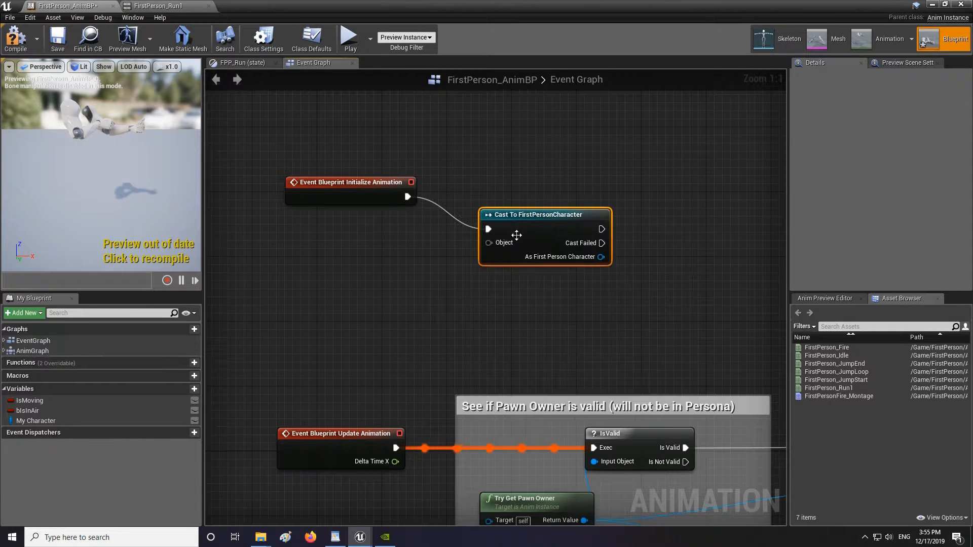
pyautogui.moveTo(516, 235); pyautogui.dragTo(397, 258)
pyautogui.write('get pal')
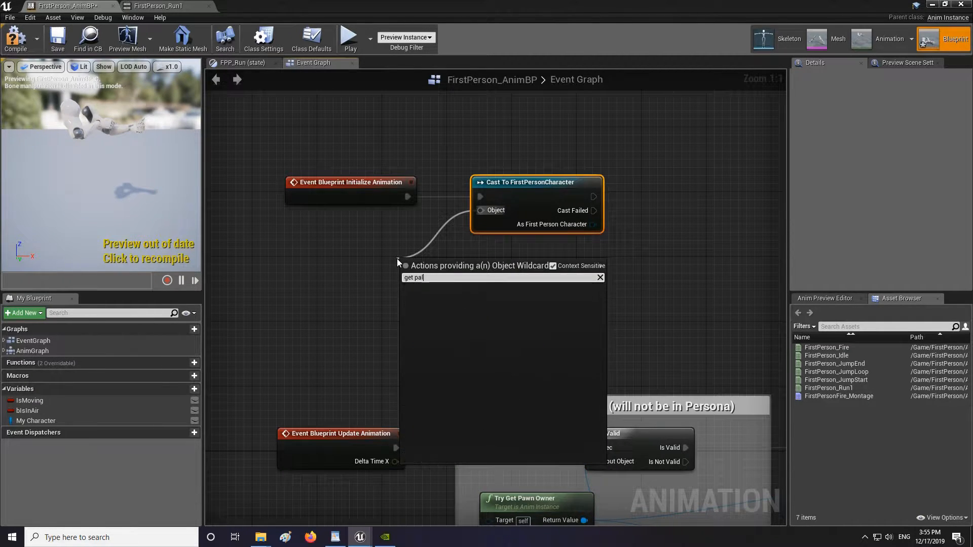
pyautogui.press('BackSpace')
pyautogui.press('BackSpace')
pyautogui.write('la')
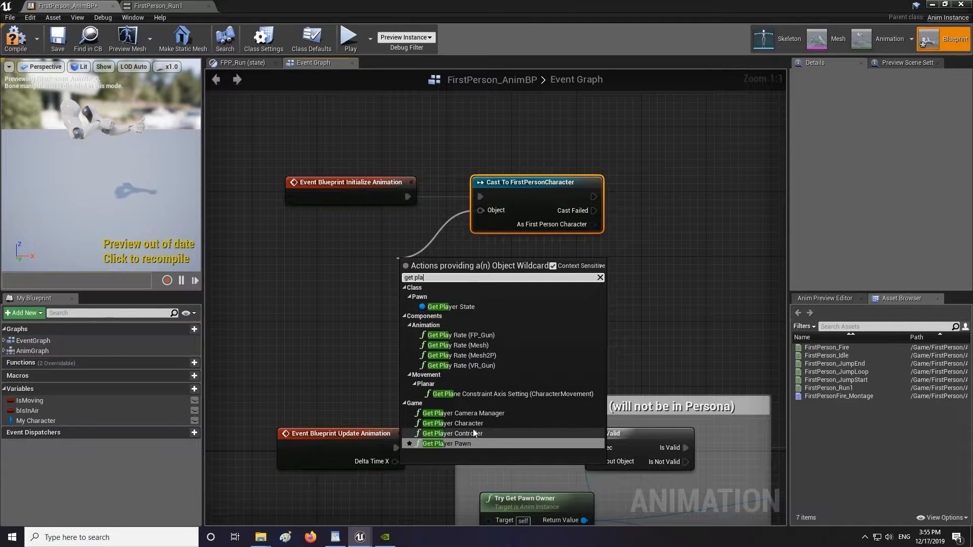
pyautogui.click(336, 317)
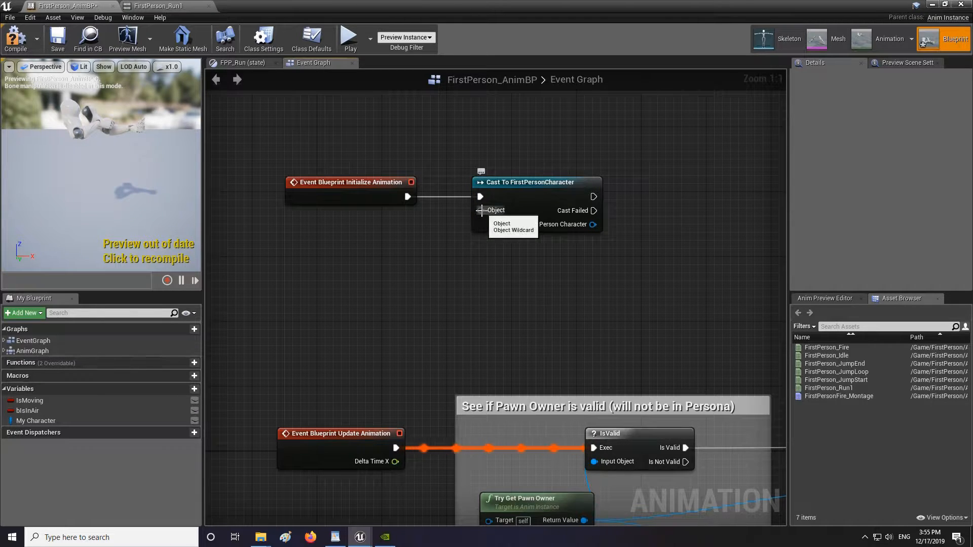
# Add a Try Get Pawn Owner node feeding the Object input of the Cast To FirstPersonCharacter node.
pyautogui.moveTo(480, 210); pyautogui.dragTo(354, 251)
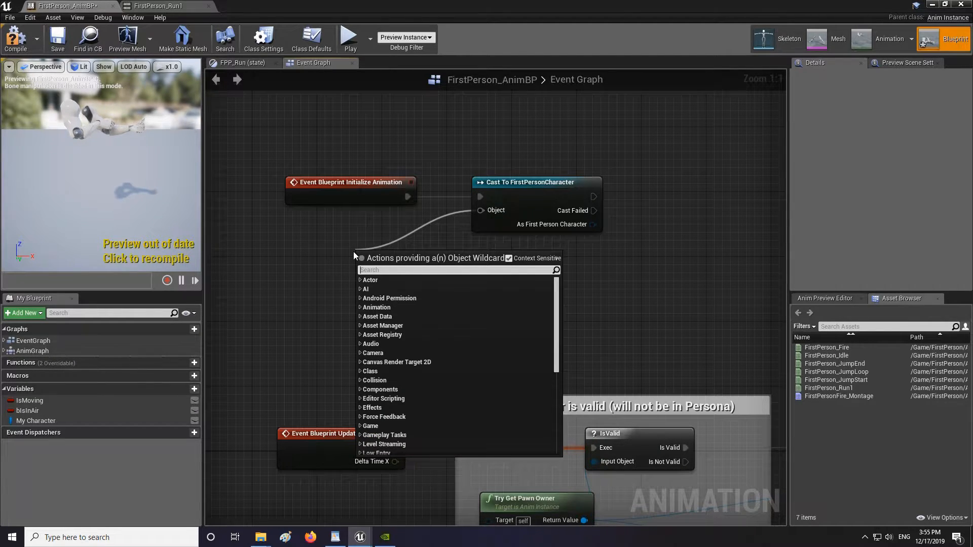
pyautogui.write('try')
pyautogui.click(416, 290)
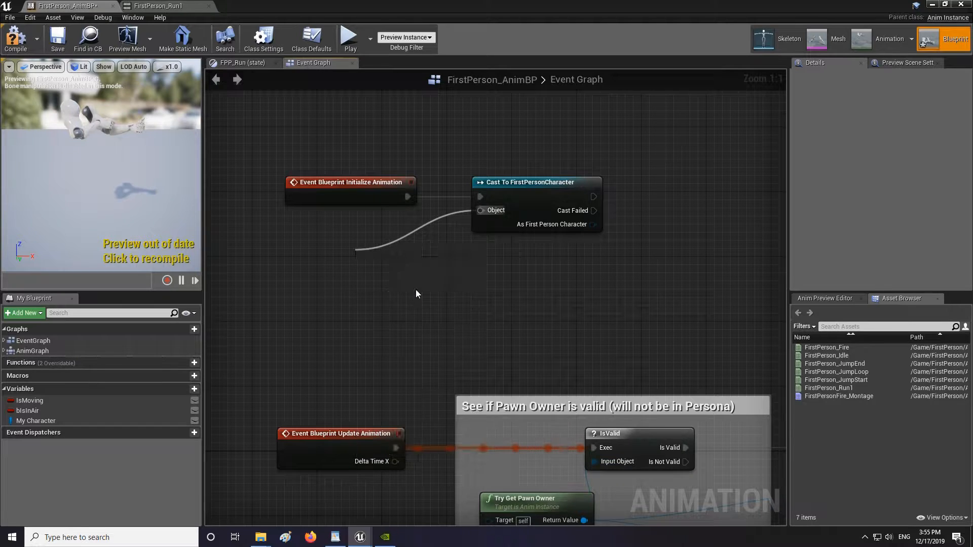
# Promote the As First Person Character output of the cast node to a variable named MY_Character.
pyautogui.moveTo(410, 261); pyautogui.dragTo(352, 277)
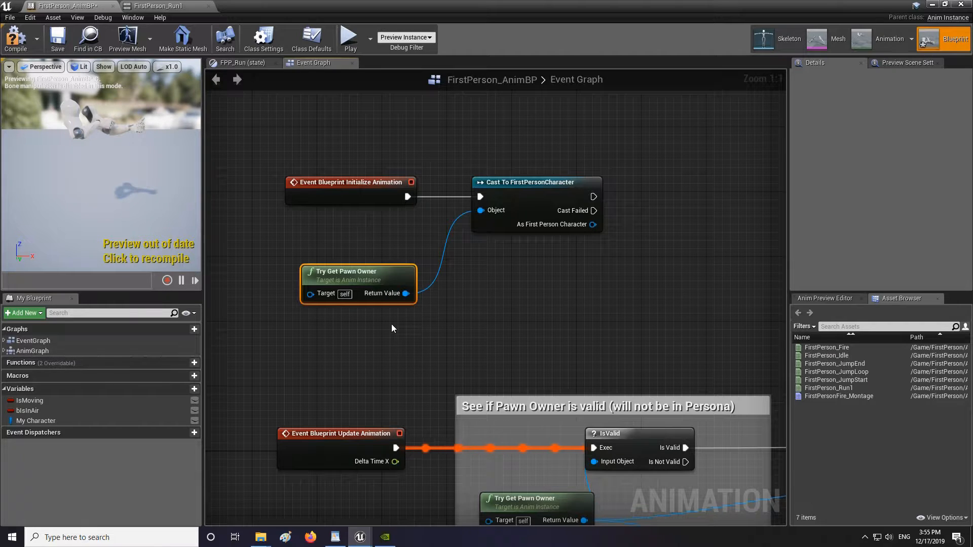
pyautogui.moveTo(631, 267); pyautogui.dragTo(551, 285, button='right')
pyautogui.moveTo(513, 242); pyautogui.dragTo(604, 229)
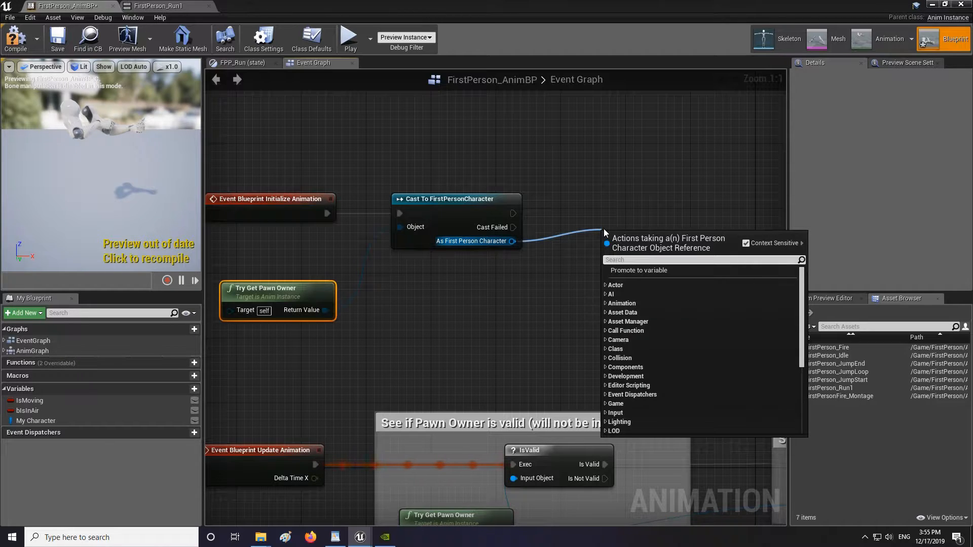
pyautogui.click(646, 270)
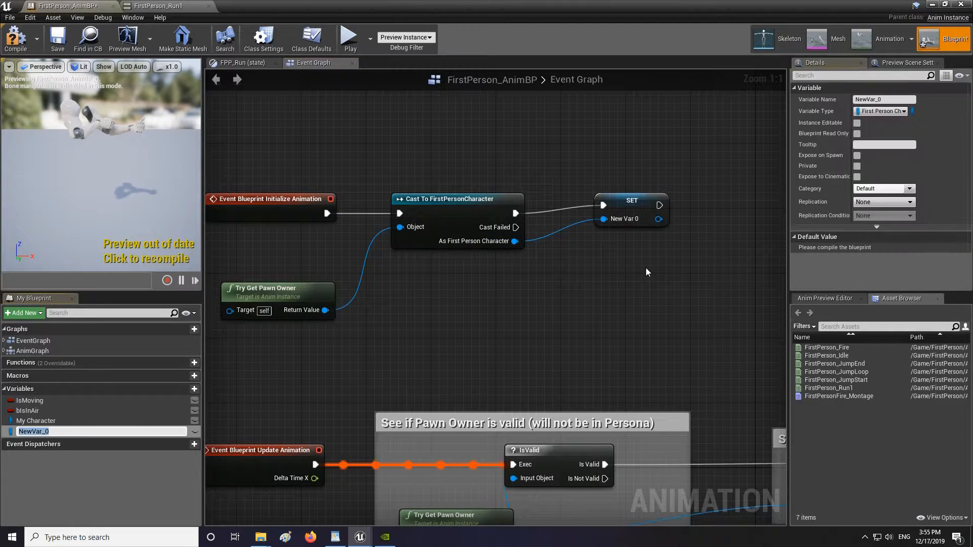
pyautogui.write('MY_Cha')
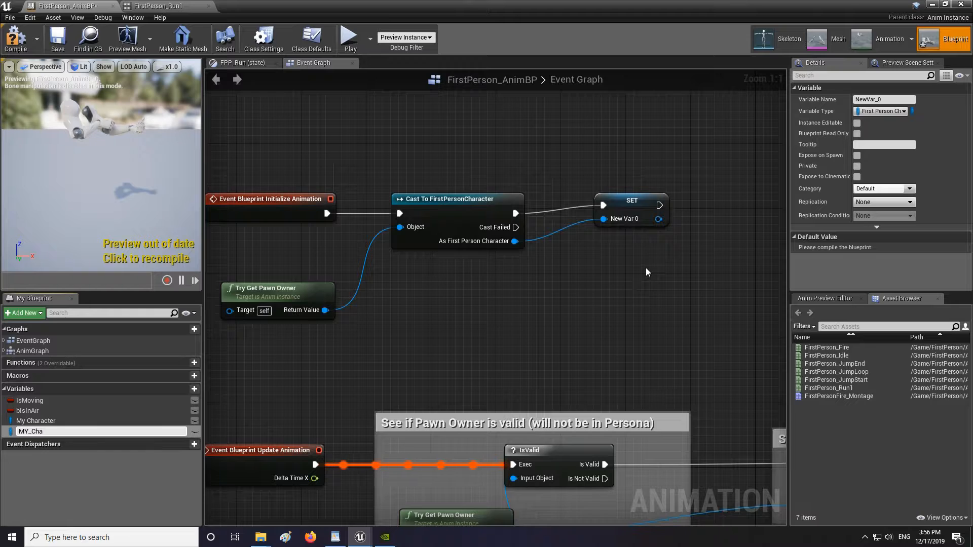
pyautogui.write('racter')
pyautogui.press('Return')
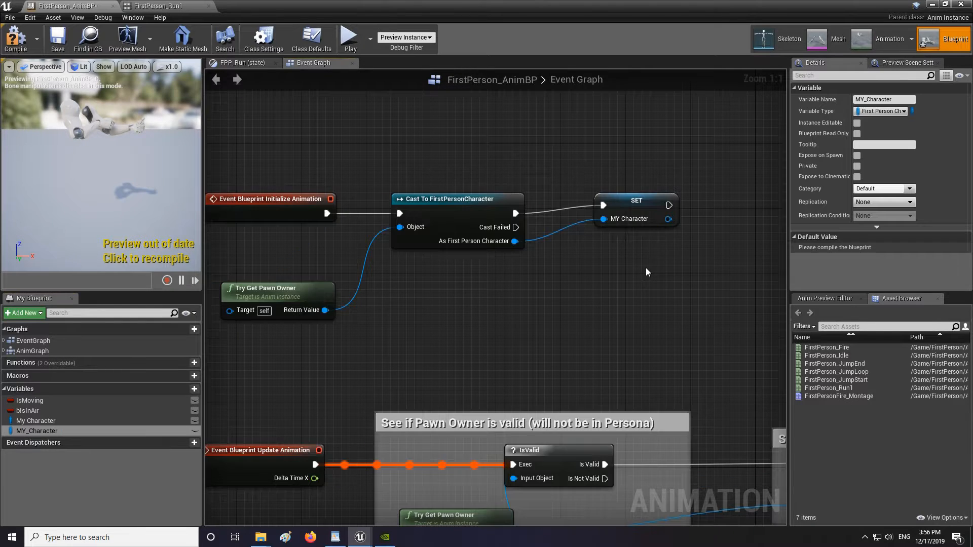
# Delete the older My Character variable and compile the animation blueprint, keeping the SET MY_Character node beside the cast node.
pyautogui.click(40, 420)
pyautogui.press('Delete')
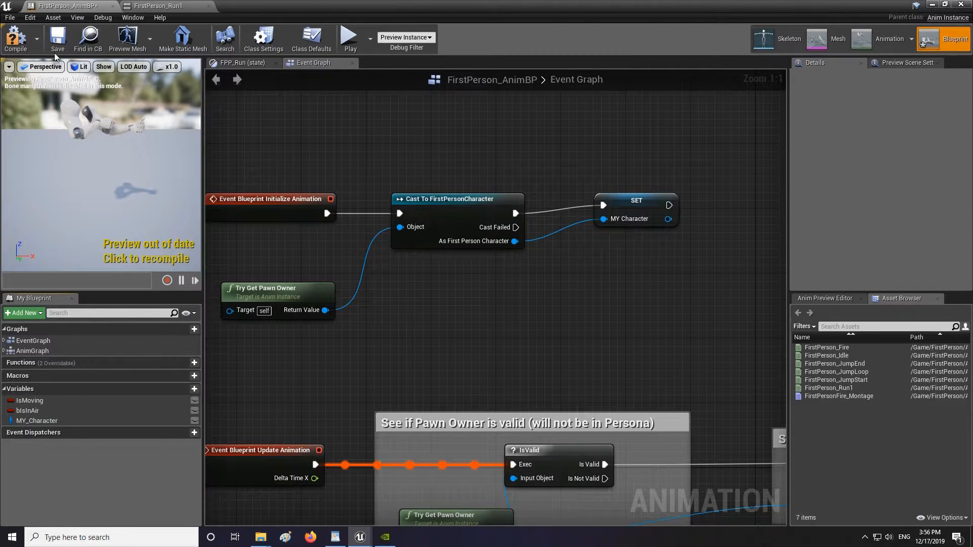
pyautogui.click(17, 47)
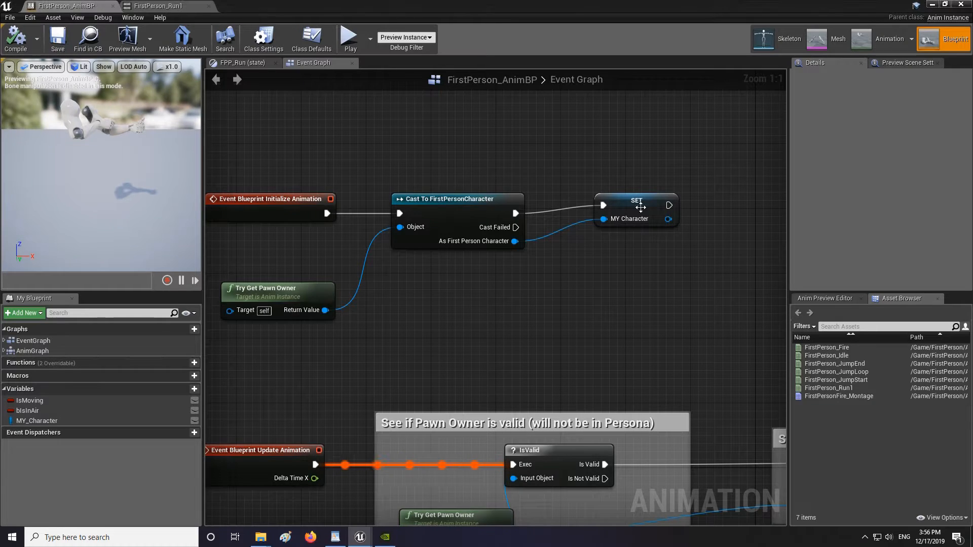
pyautogui.moveTo(643, 211); pyautogui.dragTo(627, 211)
# Switch to the animation editor with FirstPerson_Run1 loaded and its preview playback stopped.
pyautogui.scroll(-5, 627, 211)
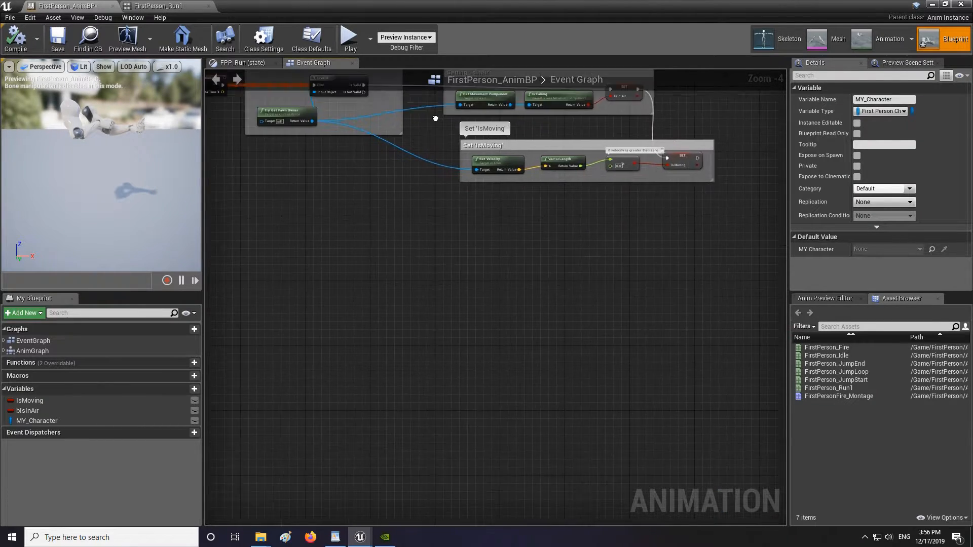
pyautogui.moveTo(501, 274); pyautogui.dragTo(535, 331, button='right')
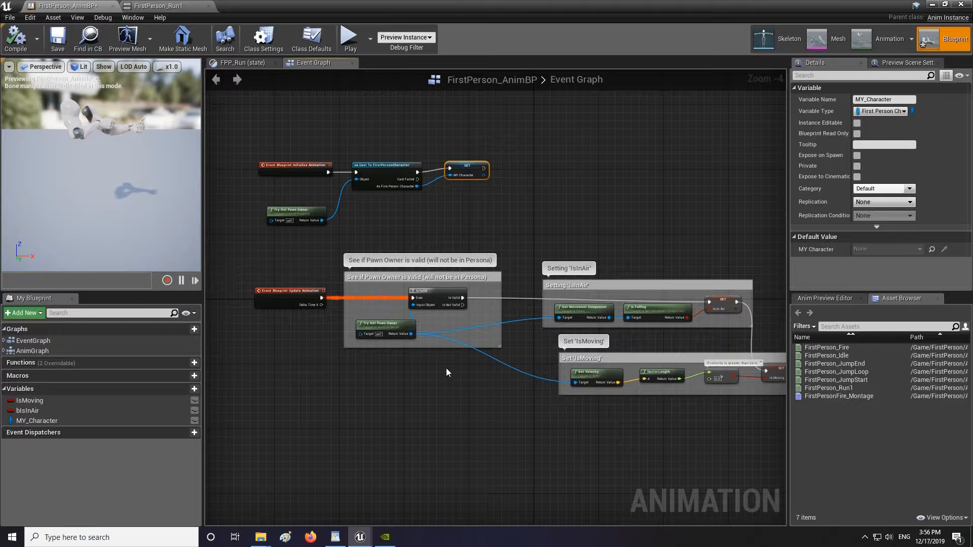
pyautogui.moveTo(456, 392); pyautogui.dragTo(411, 268, button='right')
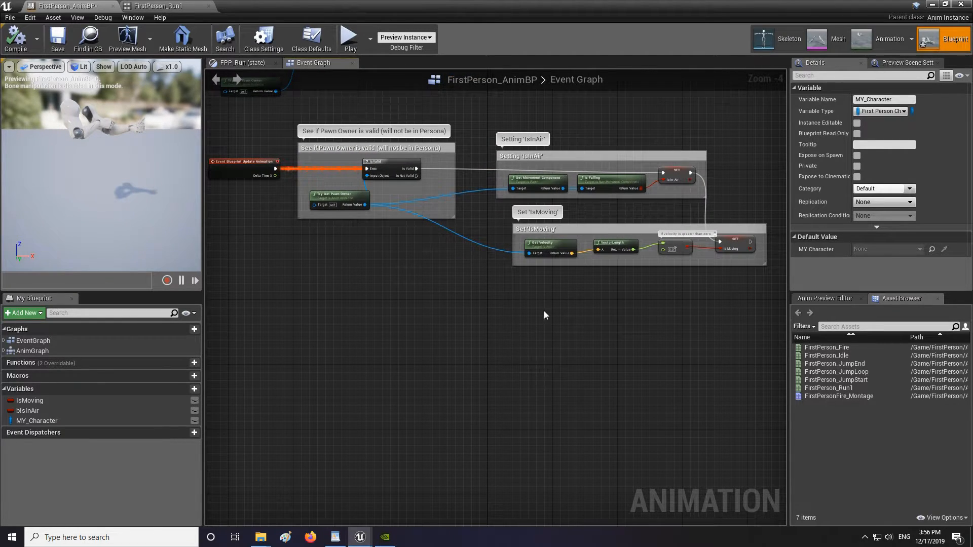
pyautogui.click(886, 45)
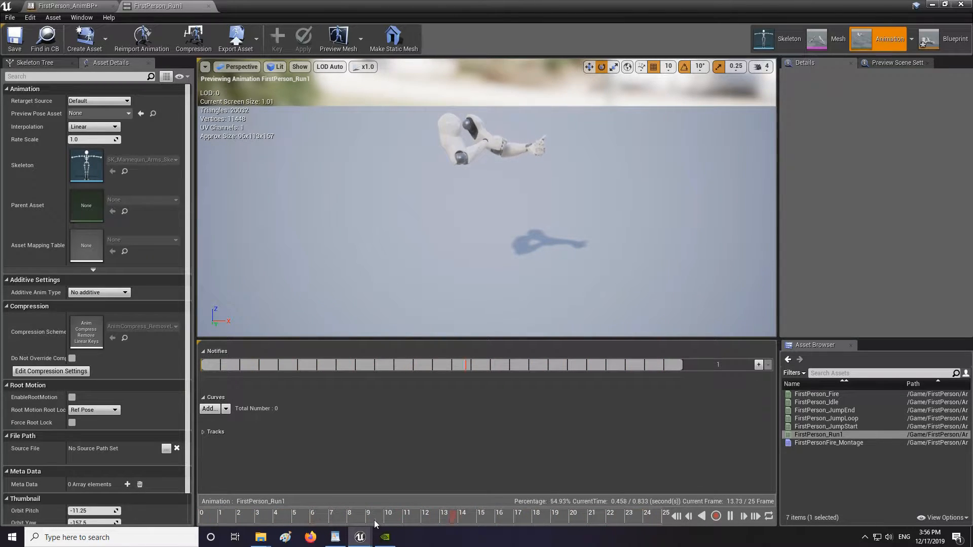
pyautogui.click(730, 516)
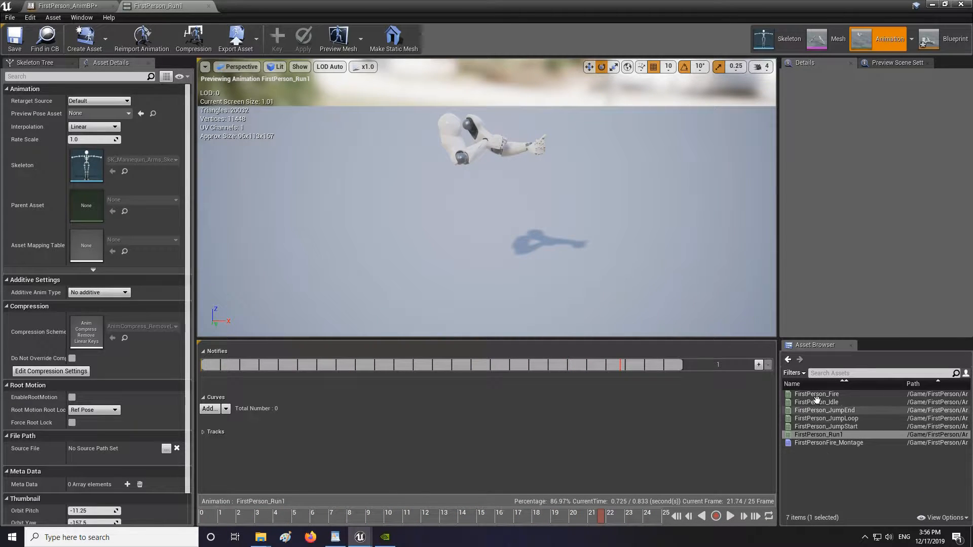
pyautogui.doubleClick(826, 427)
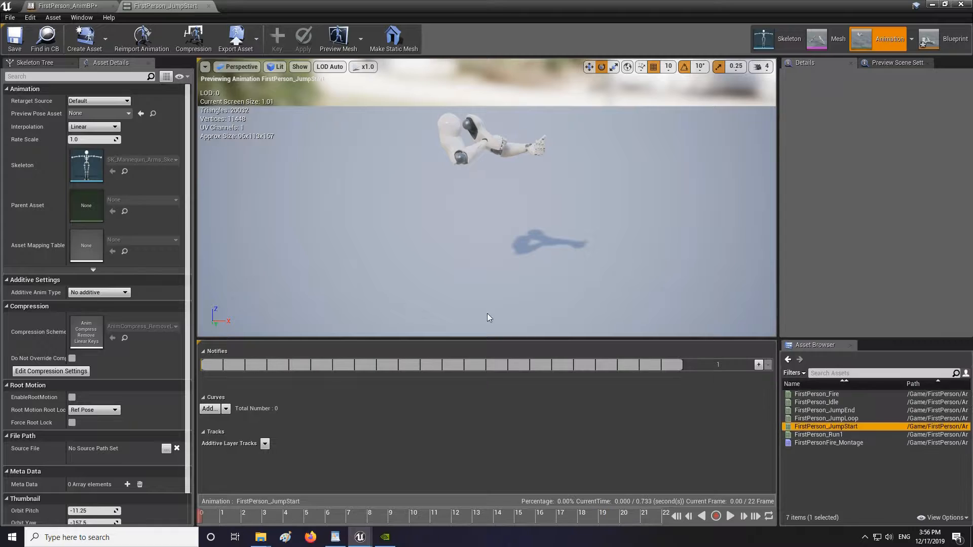
pyautogui.doubleClick(818, 434)
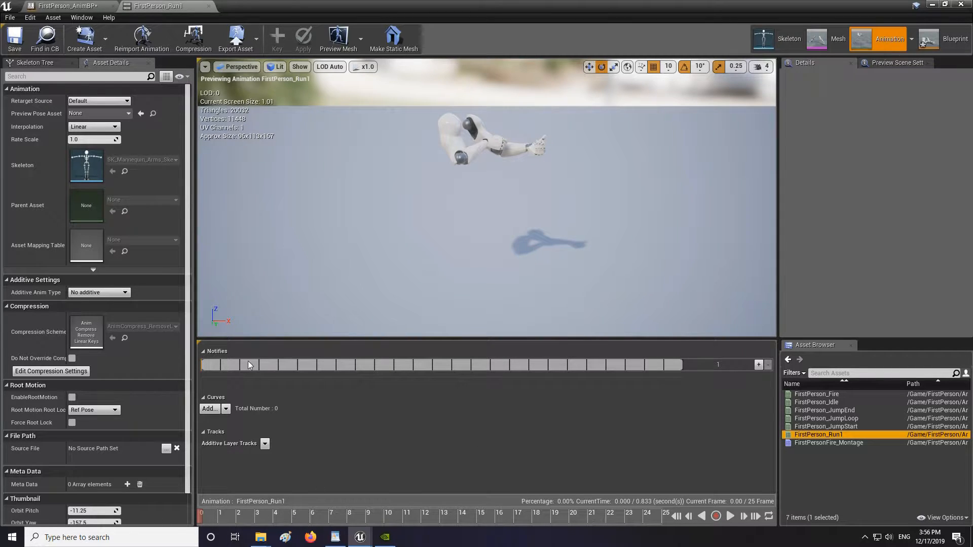
# Add a new notify named FootStep to the FirstPerson_Run1 notify track and place it at about frame 9.
pyautogui.rightClick(294, 365)
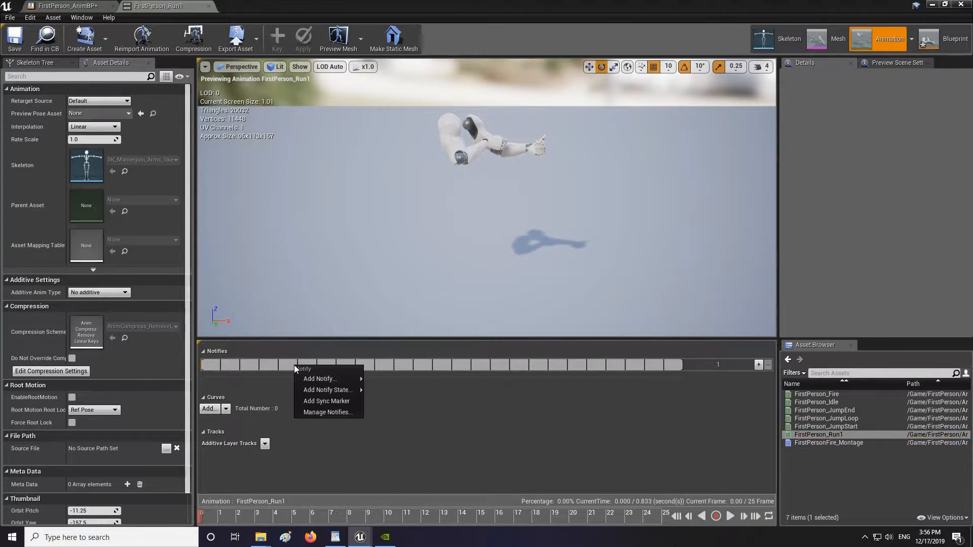
pyautogui.moveTo(321, 382)
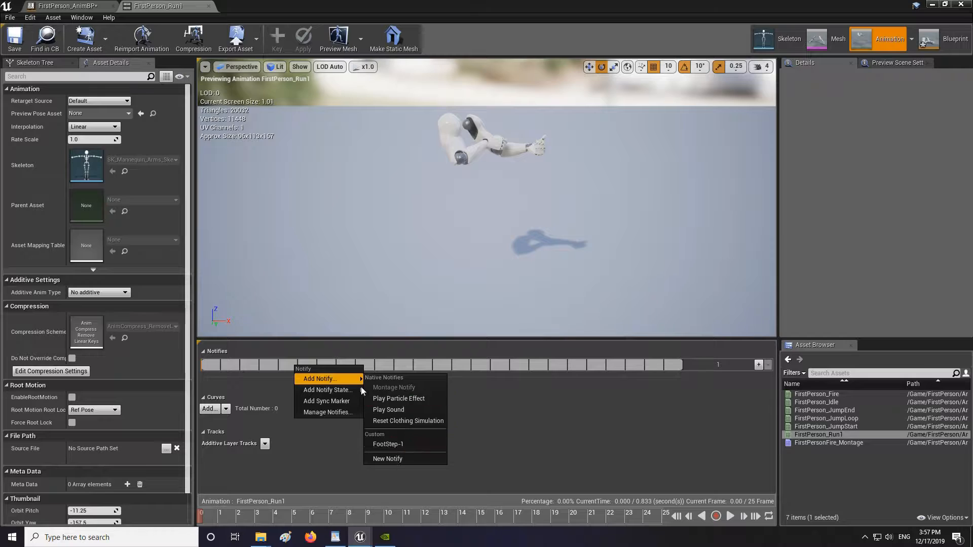
pyautogui.rightClick(404, 364)
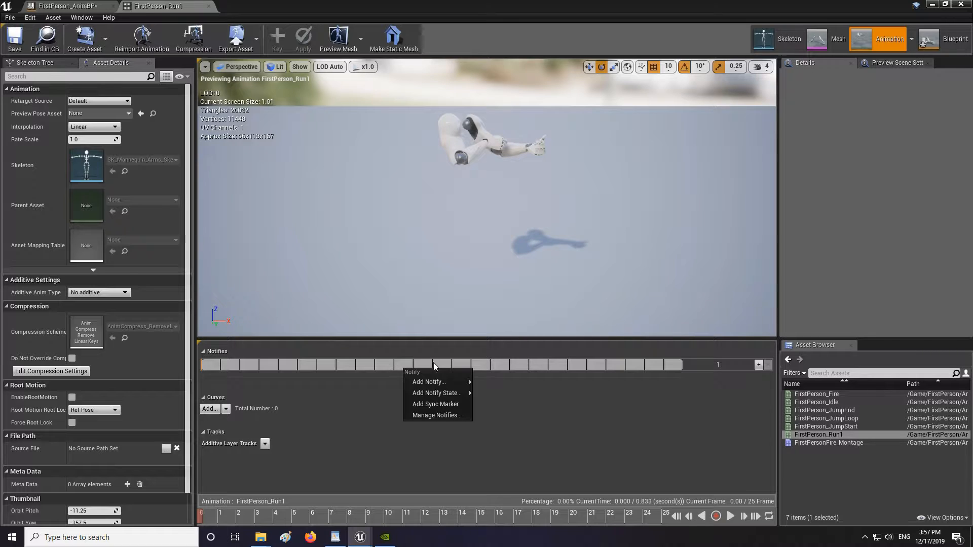
pyautogui.moveTo(436, 381)
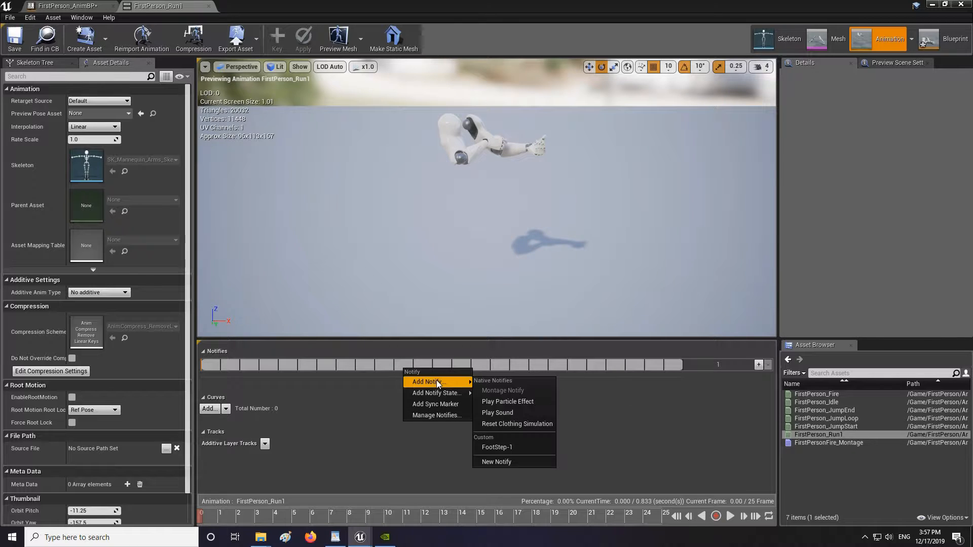
pyautogui.click(503, 462)
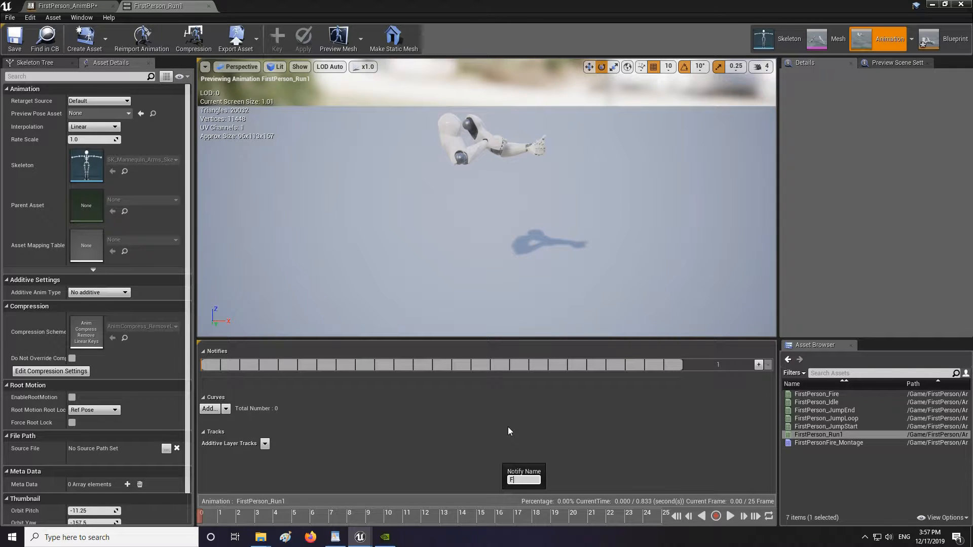
pyautogui.write('FootStep')
pyautogui.press('Return')
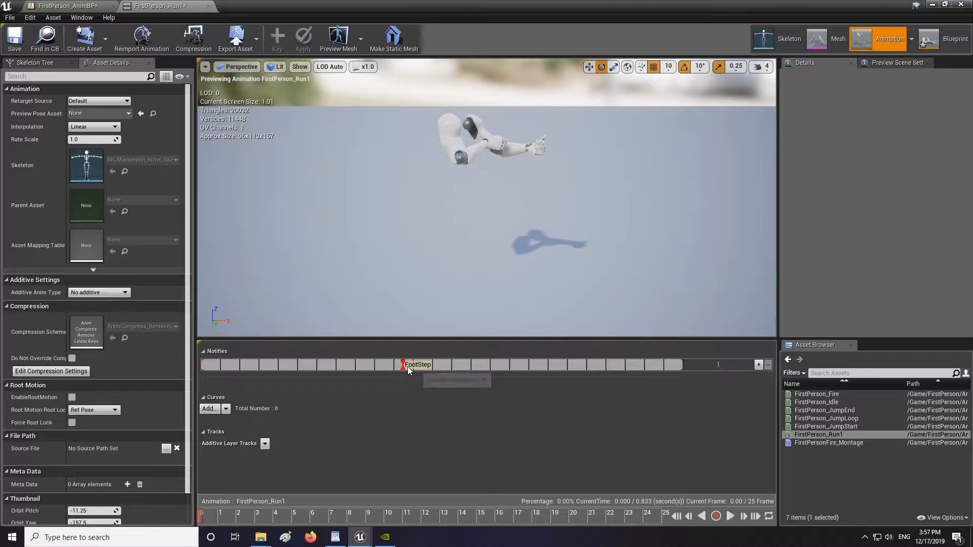
pyautogui.moveTo(404, 366); pyautogui.dragTo(366, 371)
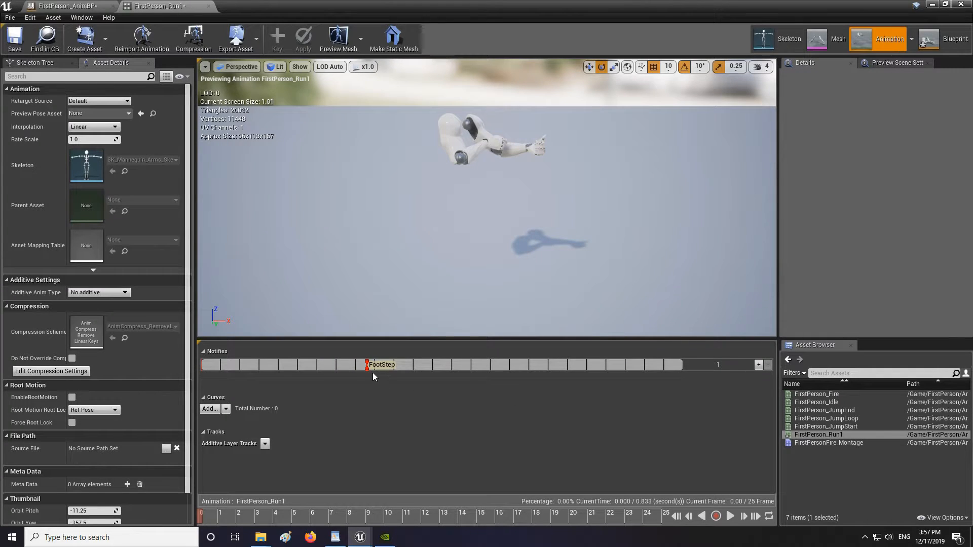
# Delete the unused FootStep-1 notify from the skeleton's animation notifies and save the FirstPerson_Run1 animation.
pyautogui.rightClick(473, 365)
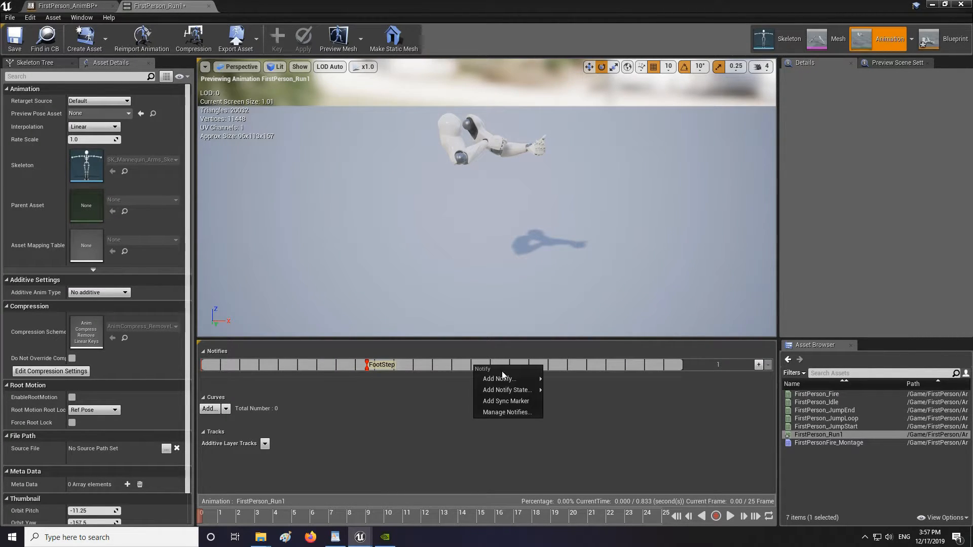
pyautogui.click(506, 412)
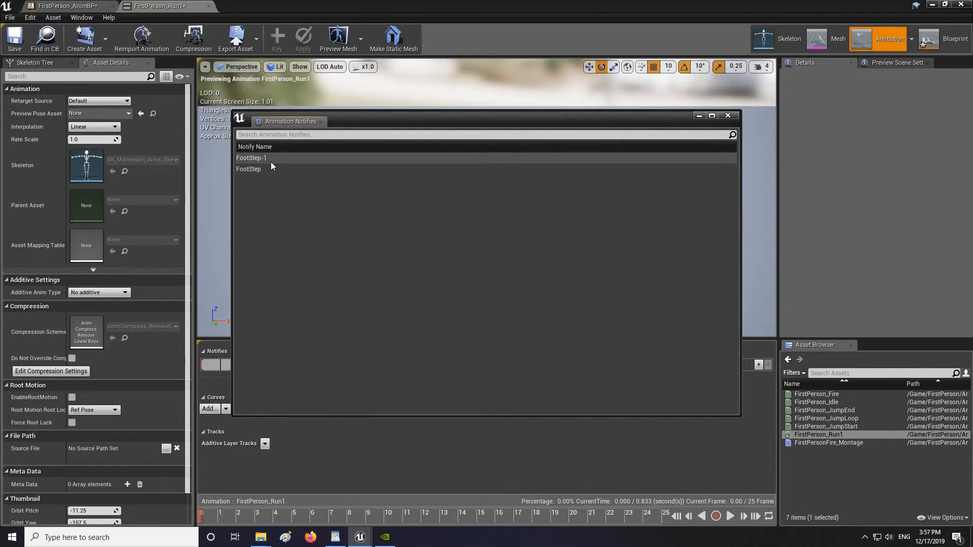
pyautogui.click(270, 160)
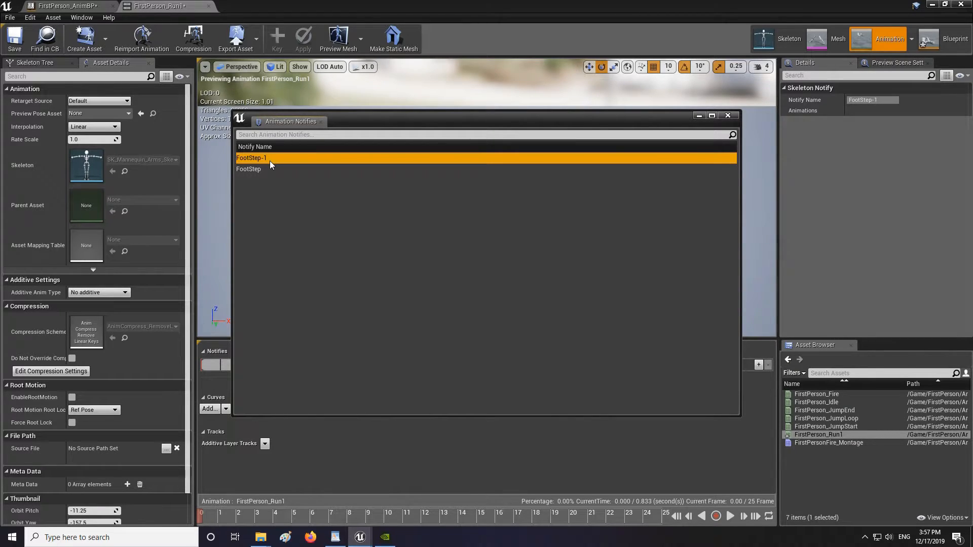
pyautogui.click(260, 172)
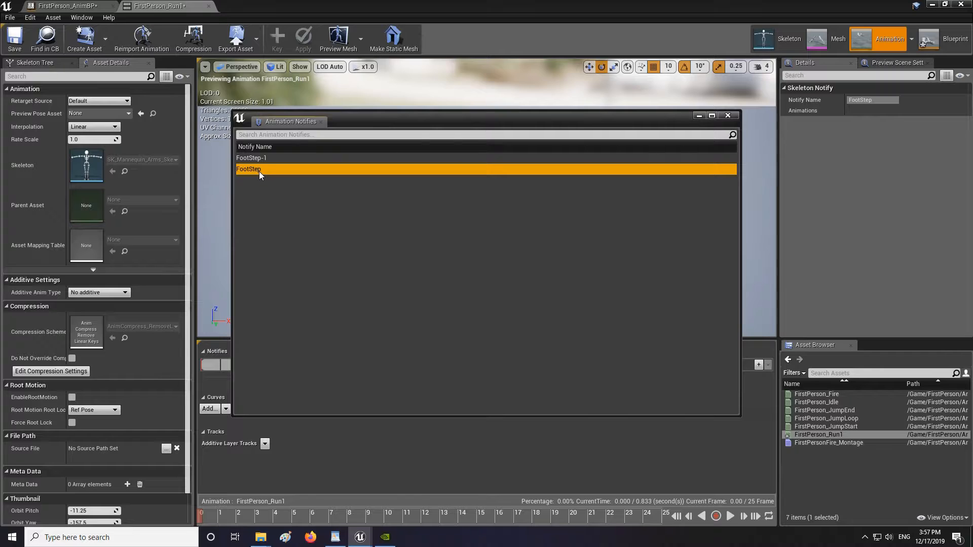
pyautogui.click(259, 158)
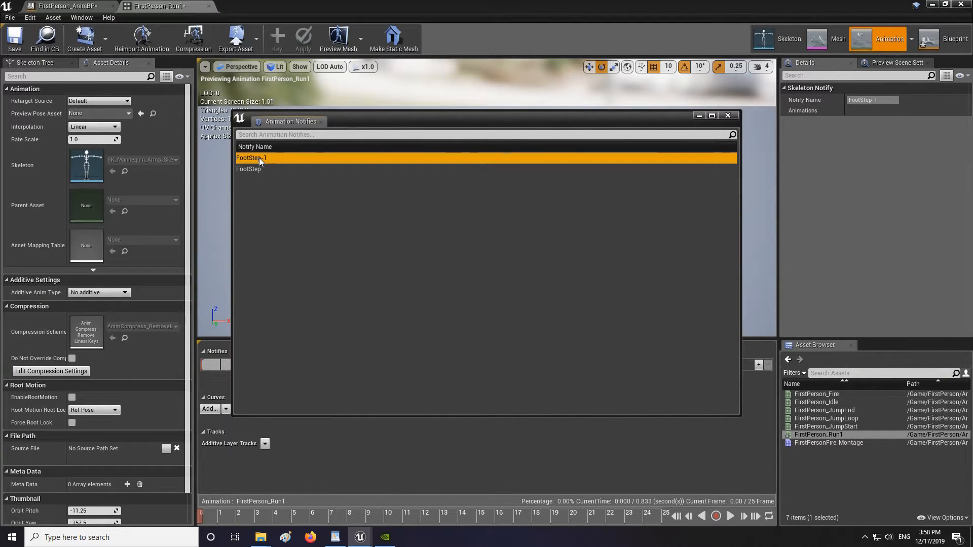
pyautogui.rightClick(260, 157)
pyautogui.click(285, 171)
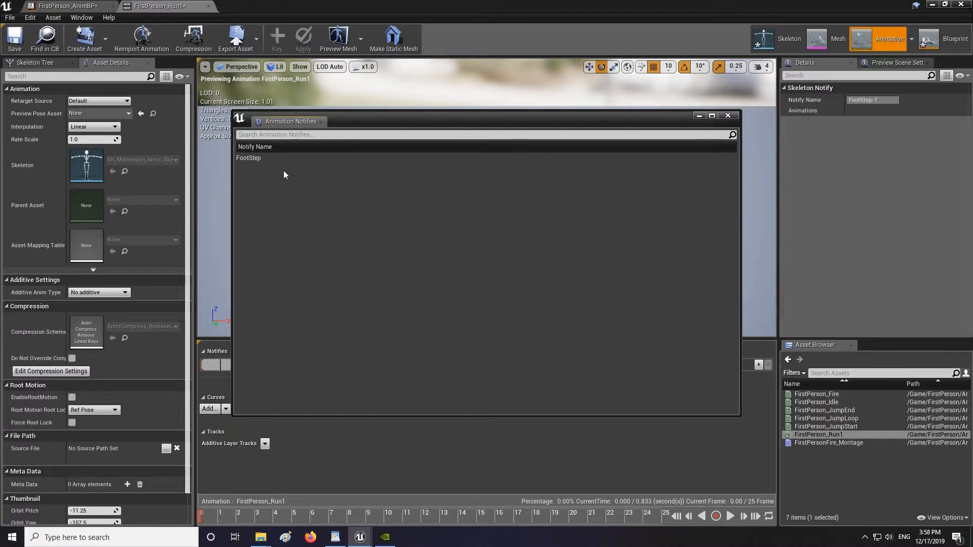
pyautogui.click(728, 116)
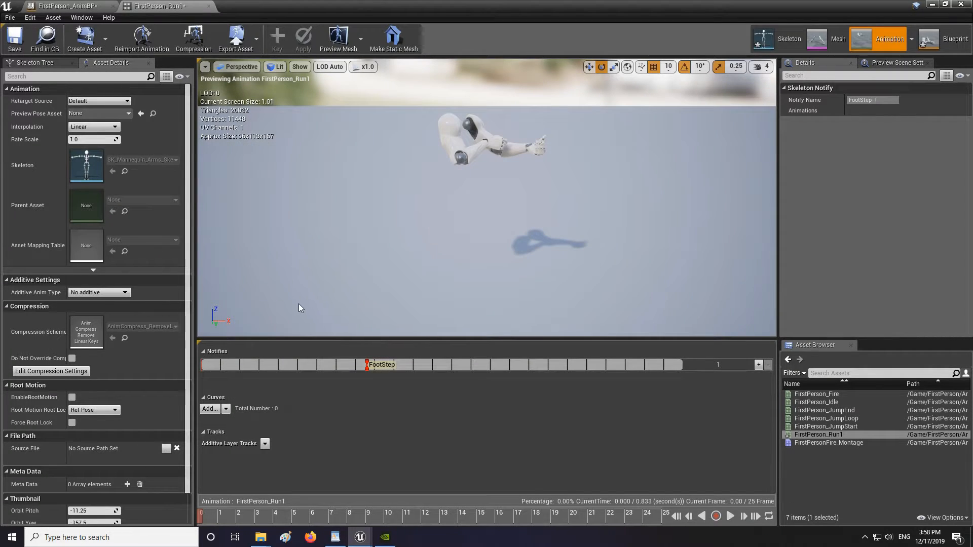
pyautogui.click(10, 17)
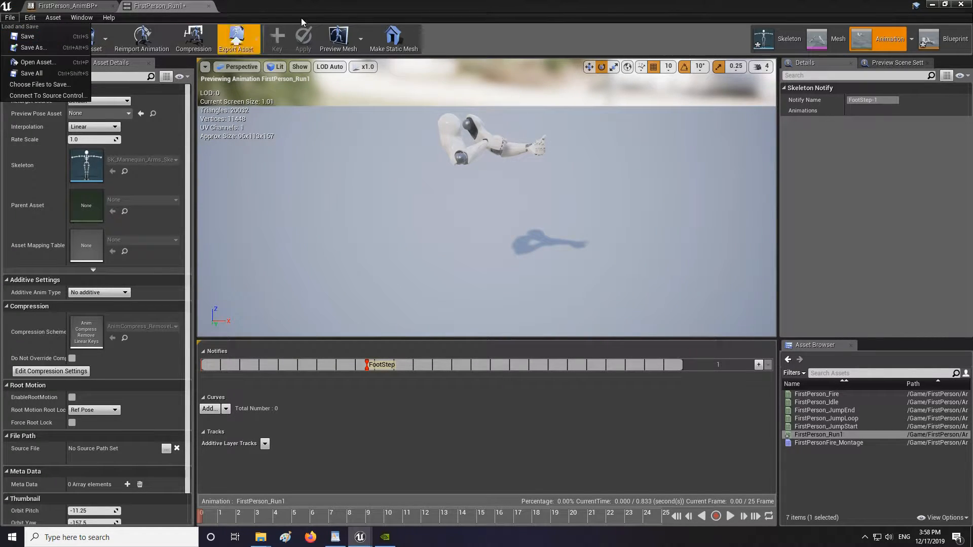
pyautogui.hotkey('ctrl', 's')
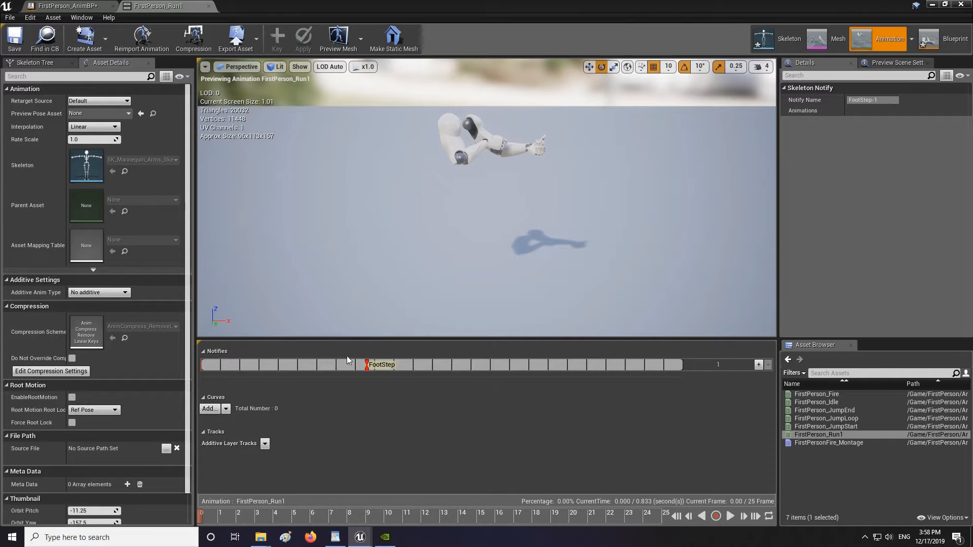
# Move the FootStep notify to frame 8 and scrub through the run animation to about frame 21 to check the step timing.
pyautogui.moveTo(367, 364); pyautogui.dragTo(350, 367)
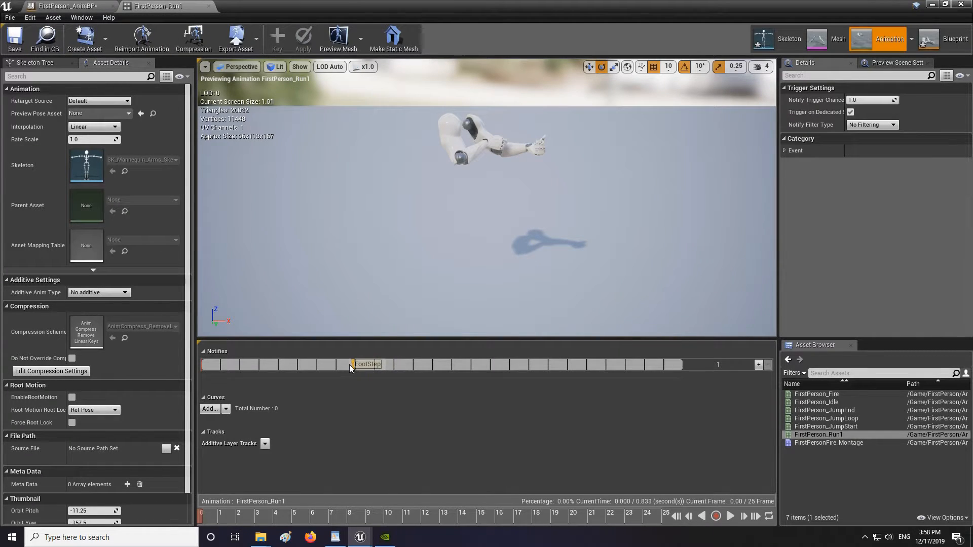
pyautogui.rightClick(411, 364)
pyautogui.moveTo(432, 378)
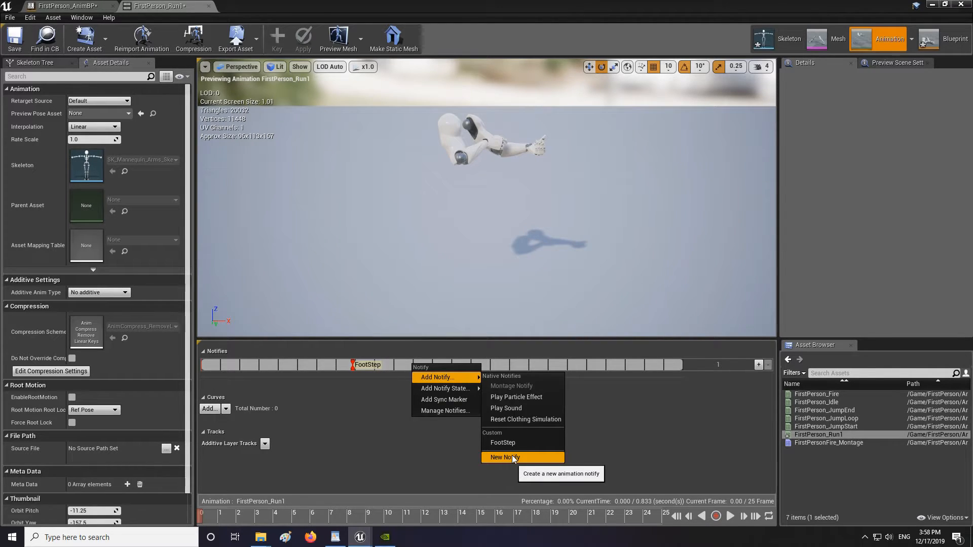
pyautogui.click(386, 442)
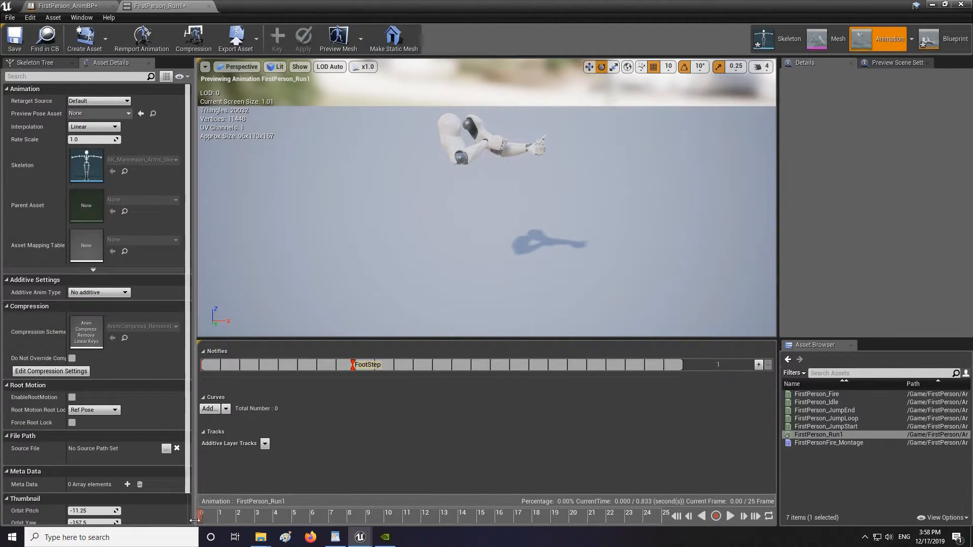
pyautogui.moveTo(194, 520)
pyautogui.mouseDown()
pyautogui.moveTo(335, 514)
pyautogui.moveTo(239, 509)
pyautogui.moveTo(343, 510)
pyautogui.mouseUp()
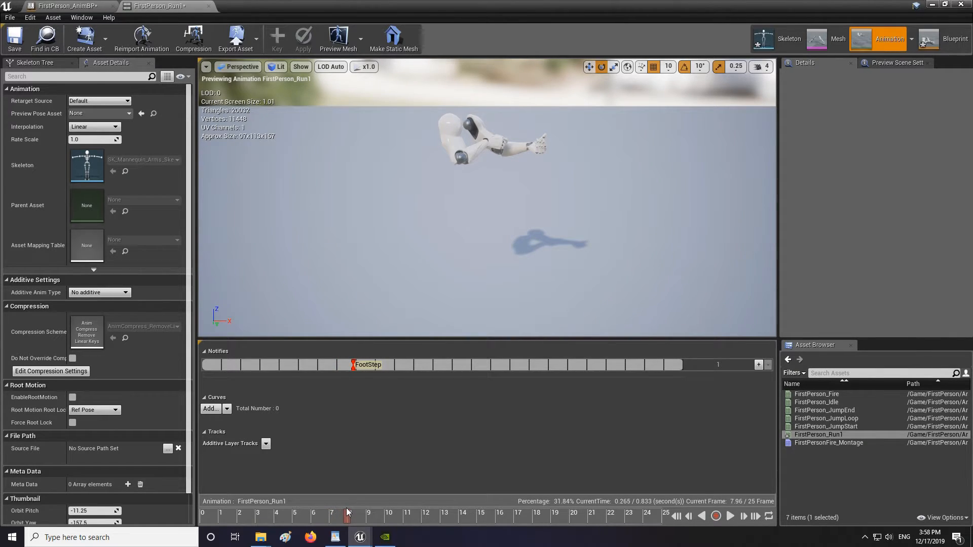
pyautogui.moveTo(346, 508)
pyautogui.mouseDown()
pyautogui.moveTo(203, 521)
pyautogui.moveTo(598, 484)
pyautogui.moveTo(208, 521)
pyautogui.moveTo(668, 506)
pyautogui.moveTo(588, 511)
pyautogui.mouseUp()
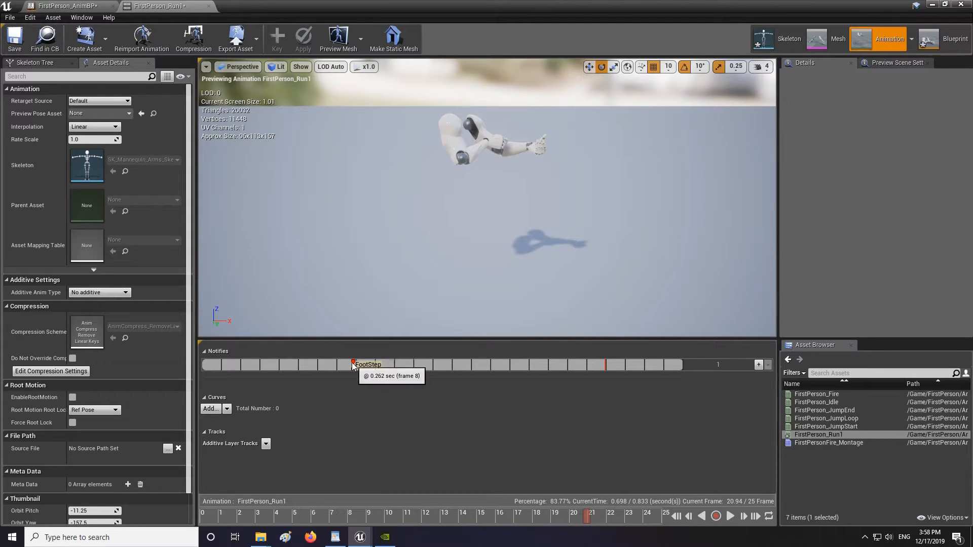
# Move the existing FootStep notify to the start of the track and add a second FootStep notify at about frame 10.
pyautogui.moveTo(354, 366); pyautogui.dragTo(201, 372)
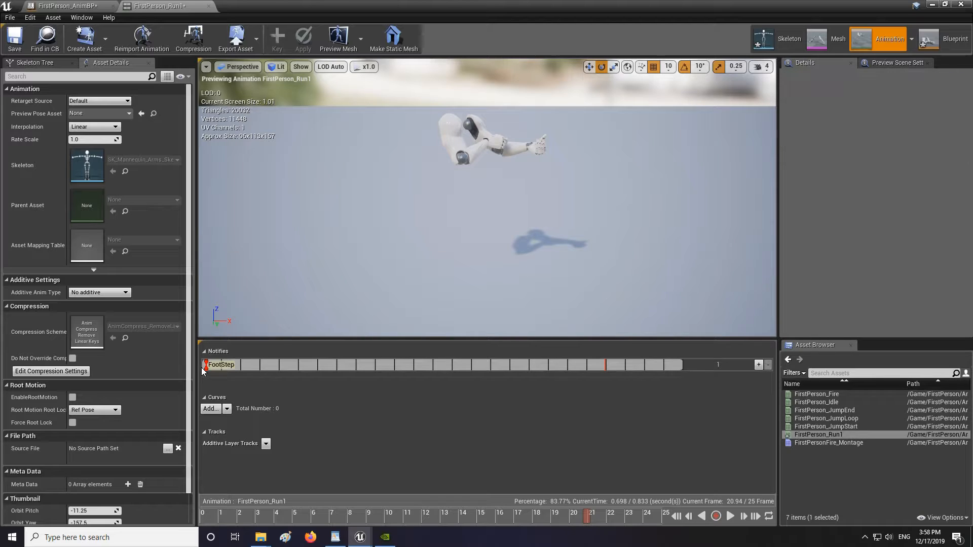
pyautogui.rightClick(379, 364)
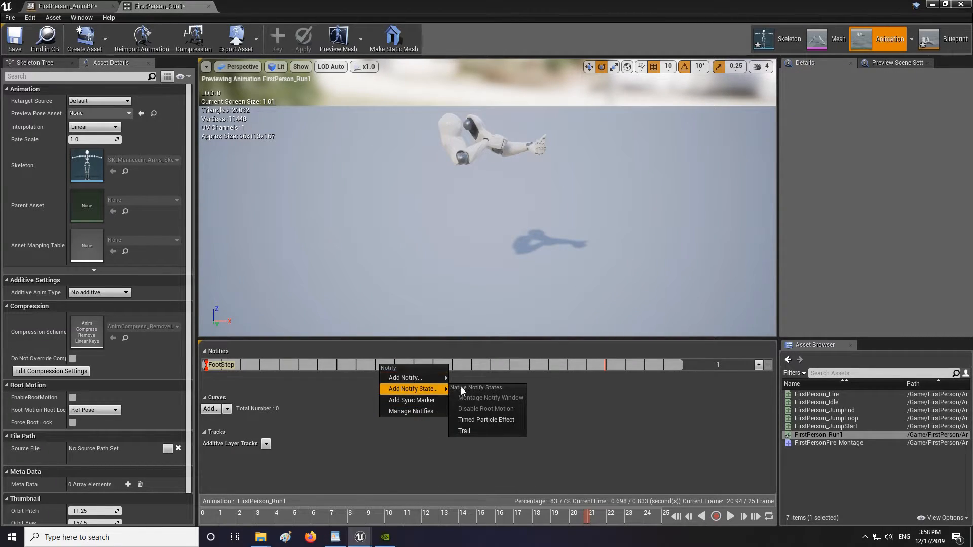
pyautogui.click(475, 443)
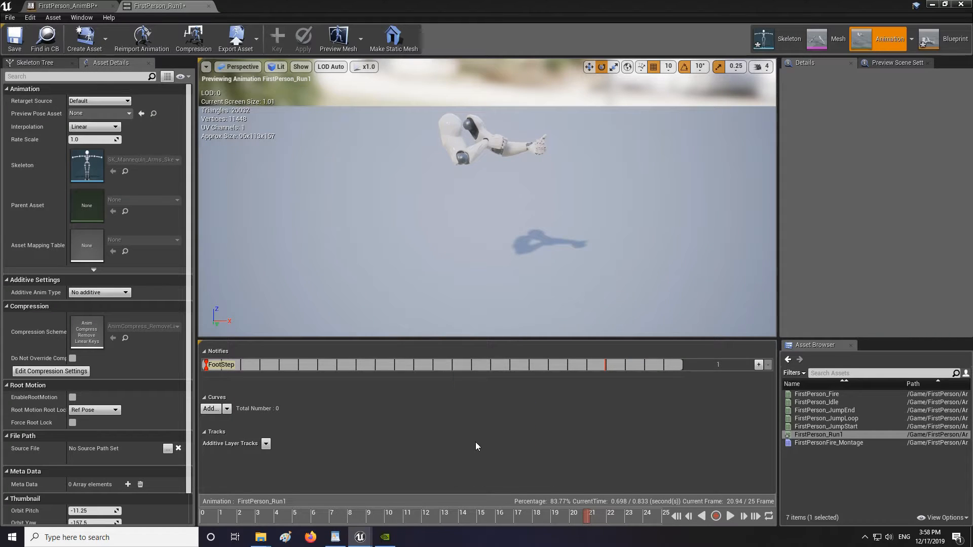
pyautogui.moveTo(377, 365); pyautogui.dragTo(386, 367)
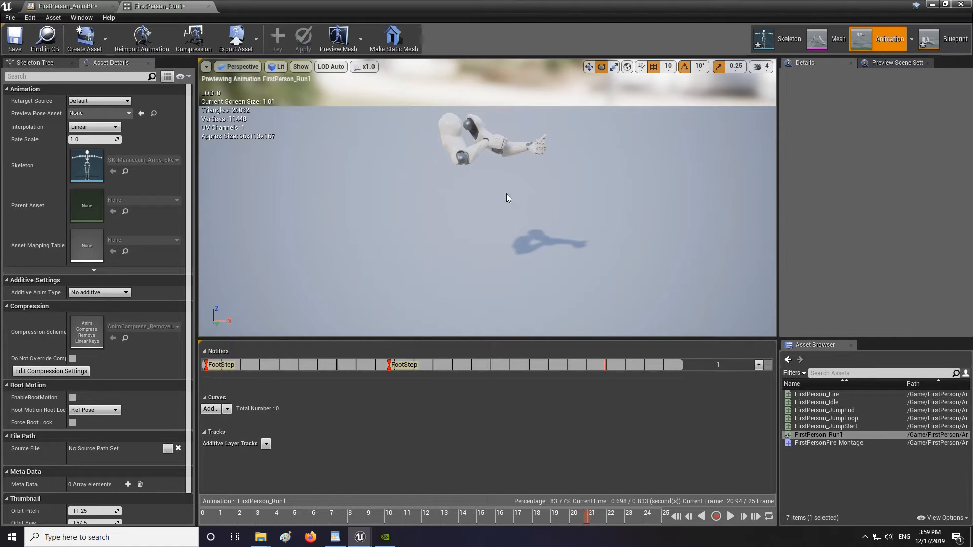
# Add a third FootStep notify at about frame 18 and shift the middle one to about frame 9.
pyautogui.rightClick(543, 364)
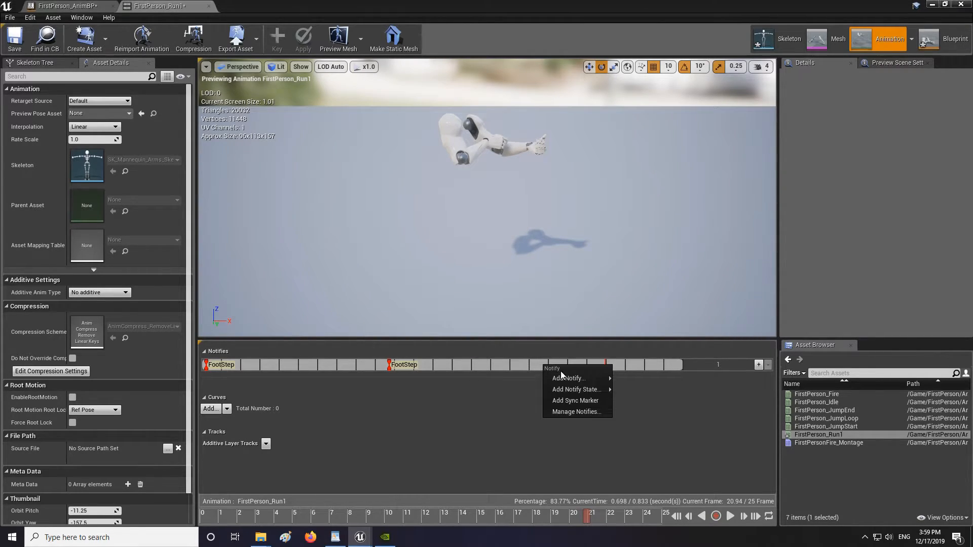
pyautogui.moveTo(567, 378)
pyautogui.click(653, 440)
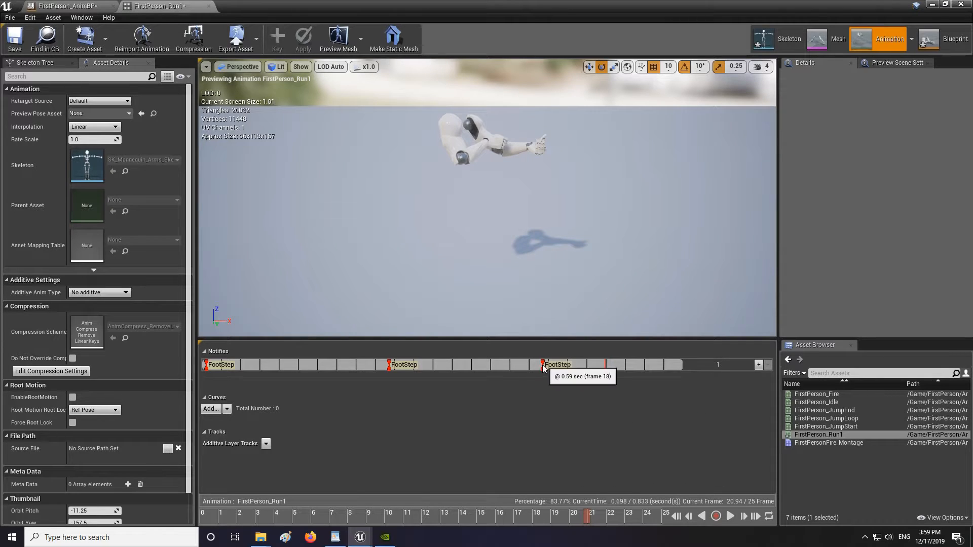
pyautogui.moveTo(388, 366); pyautogui.dragTo(379, 365)
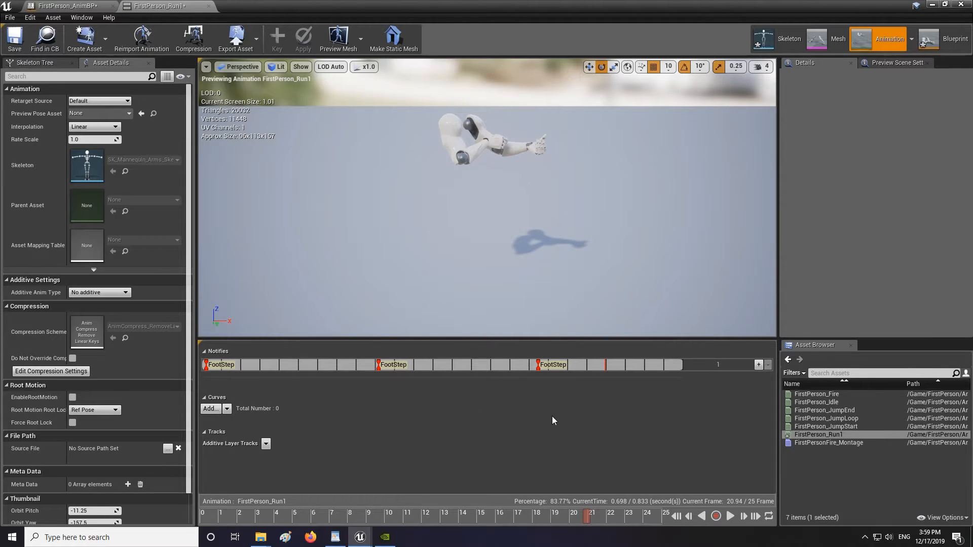
pyautogui.moveTo(594, 520); pyautogui.dragTo(235, 515)
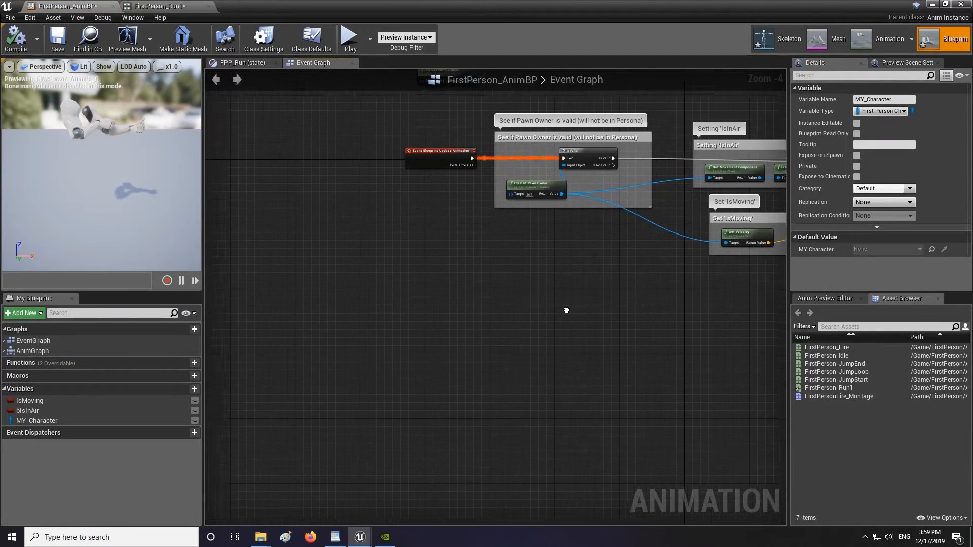
# Add an AnimNotify_FootStep event to the FirstPerson_AnimBP event graph below the update animation event, then compile and save the blueprint.
pyautogui.rightClick(436, 343)
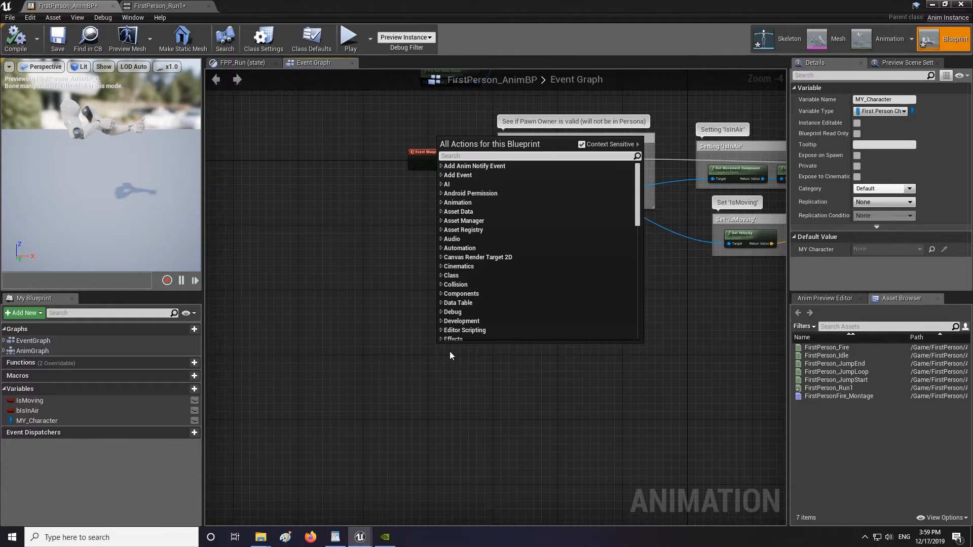
pyautogui.write('ev')
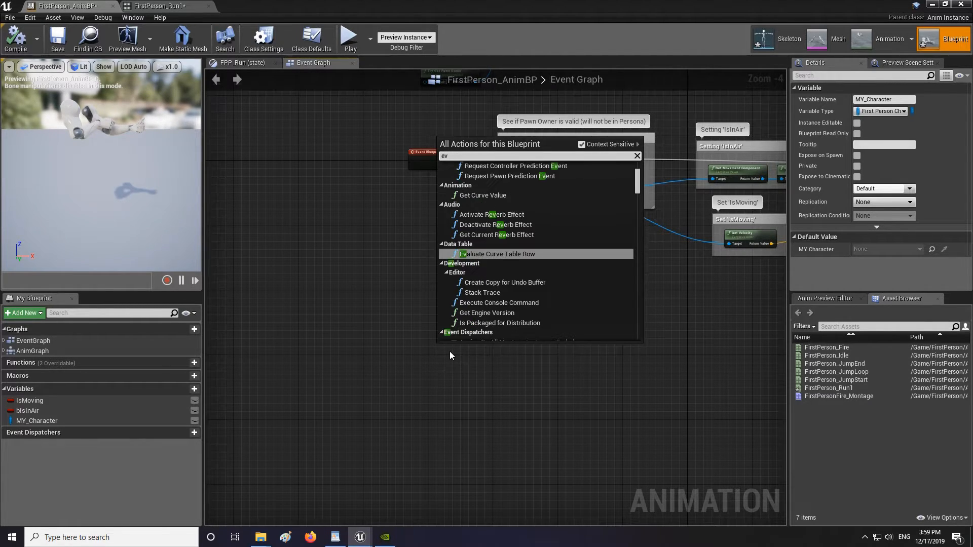
pyautogui.write('ent')
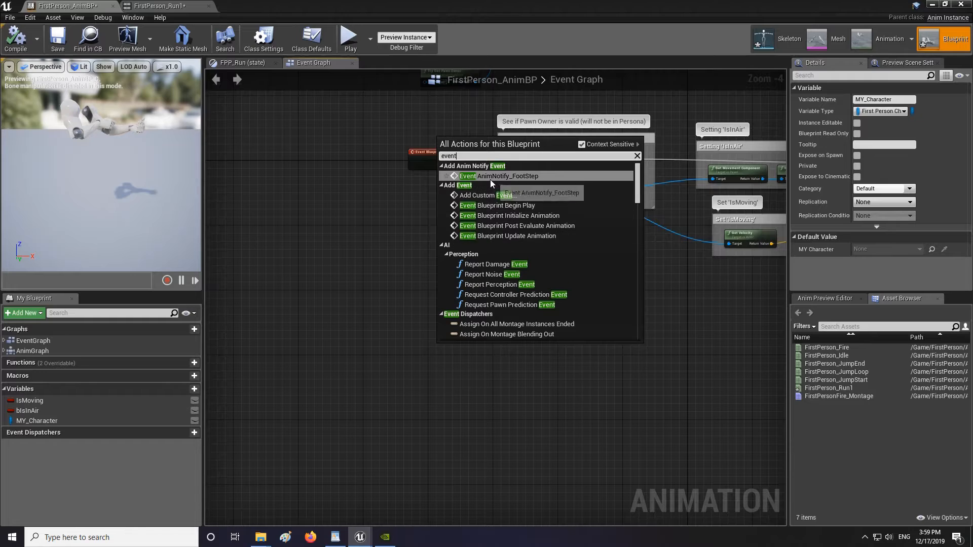
pyautogui.click(526, 177)
pyautogui.moveTo(464, 351); pyautogui.dragTo(437, 362)
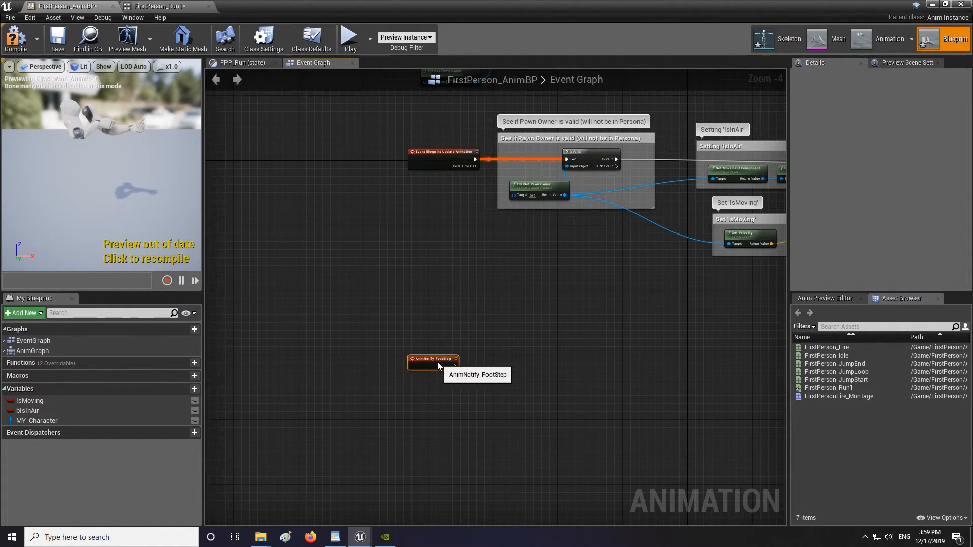
pyautogui.click(58, 40)
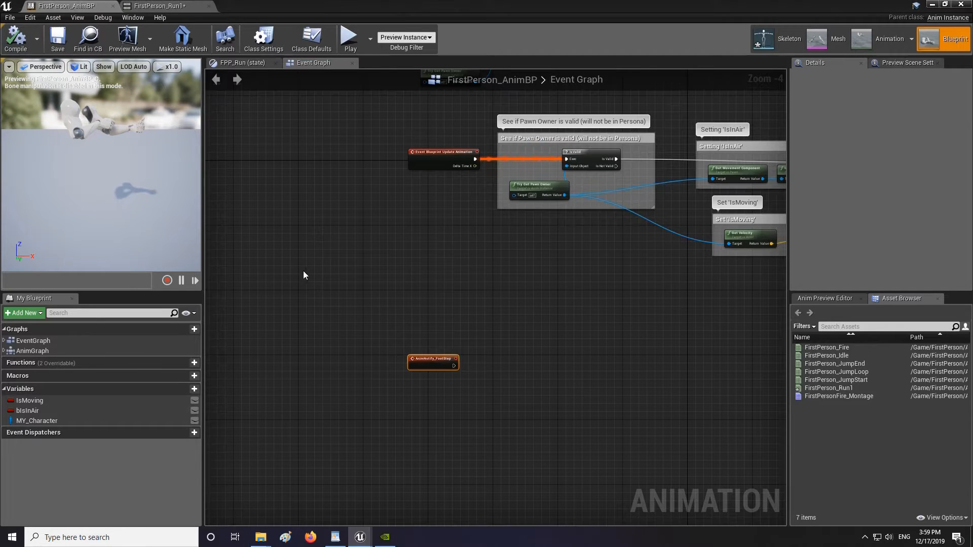
# Add a LineTraceByChannel node driven by the AnimNotify_FootStep event, placed well apart from the event.
pyautogui.moveTo(495, 340); pyautogui.dragTo(448, 375, button='right')
pyautogui.moveTo(429, 333); pyautogui.dragTo(456, 396, button='right')
pyautogui.scroll(3, 382, 346)
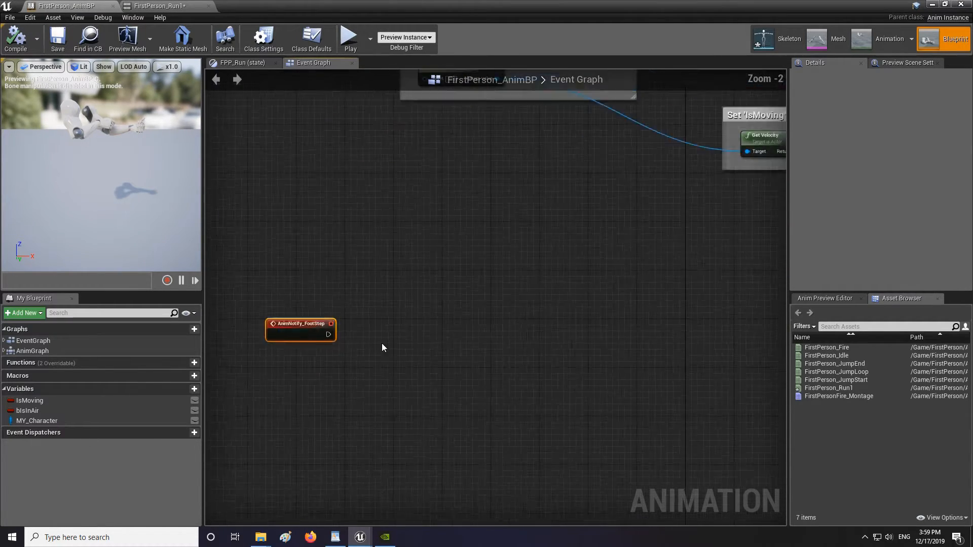
pyautogui.moveTo(319, 333); pyautogui.dragTo(659, 343)
pyautogui.write('line')
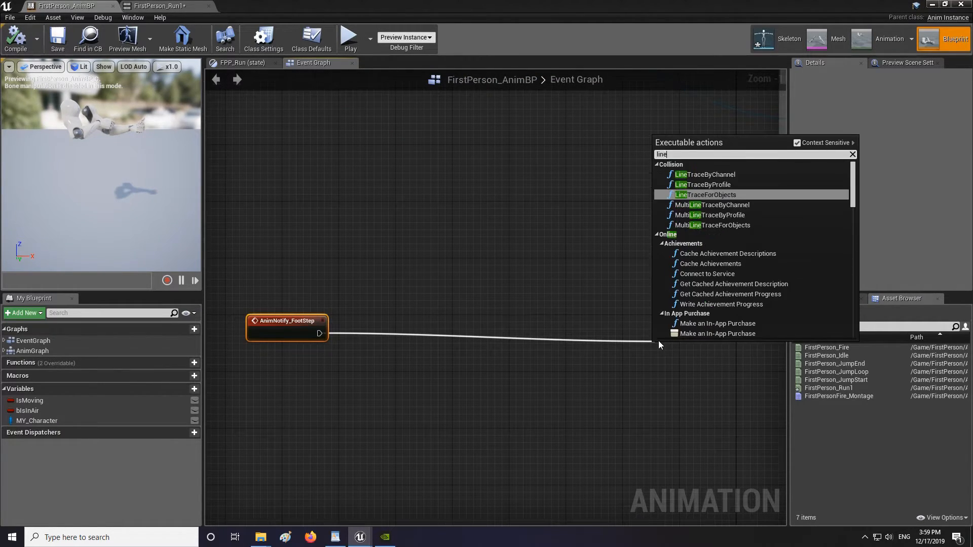
pyautogui.click(725, 176)
pyautogui.moveTo(608, 335); pyautogui.dragTo(425, 275, button='right')
pyautogui.moveTo(555, 291); pyautogui.dragTo(589, 299)
pyautogui.moveTo(448, 300); pyautogui.dragTo(616, 273, button='right')
pyautogui.scroll(-2, 617, 272)
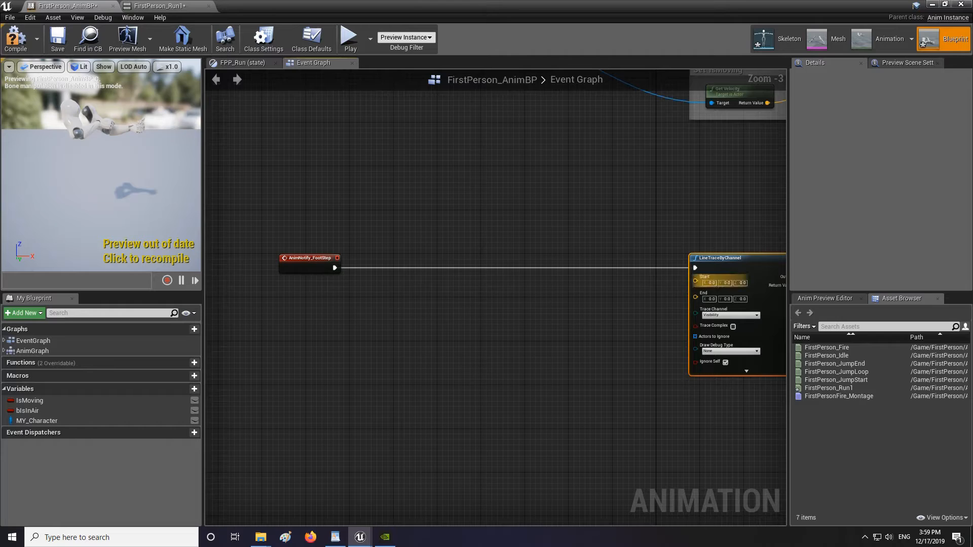
pyautogui.scroll(2, 716, 273)
pyautogui.moveTo(716, 272); pyautogui.dragTo(584, 290, button='right')
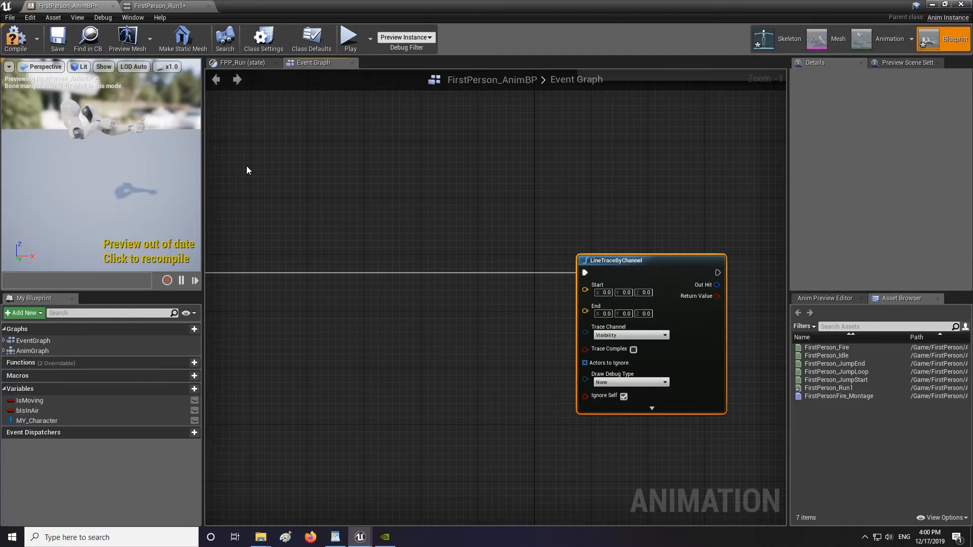
# Open the arms skeleton and examine the root bone's position in the preview and its bone name.
pyautogui.click(787, 40)
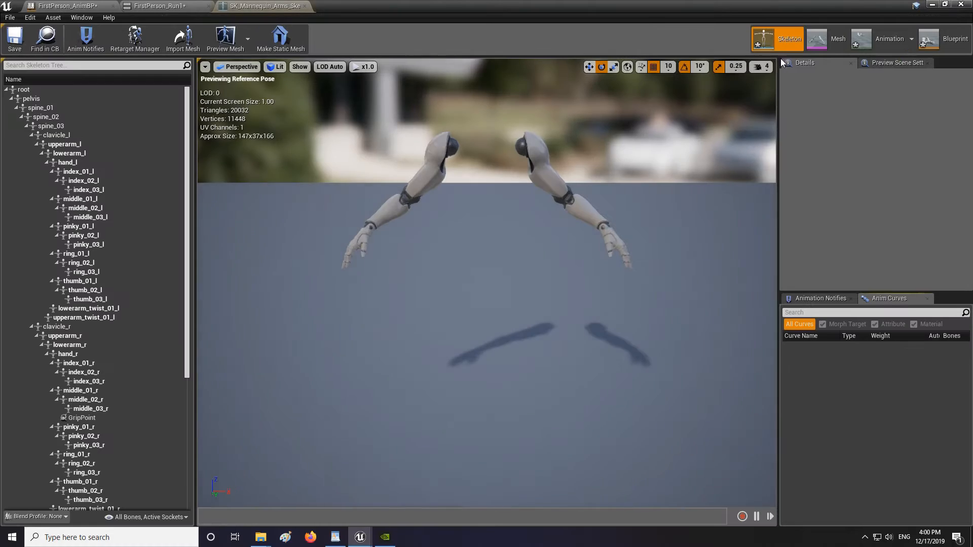
pyautogui.click(23, 89)
pyautogui.moveTo(485, 376); pyautogui.dragTo(522, 393)
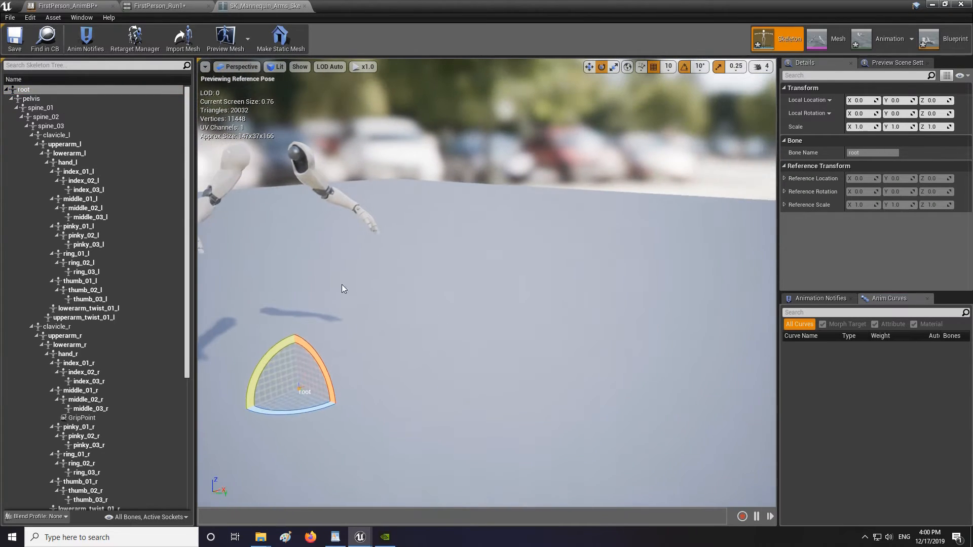
pyautogui.scroll(-5, 101, 178)
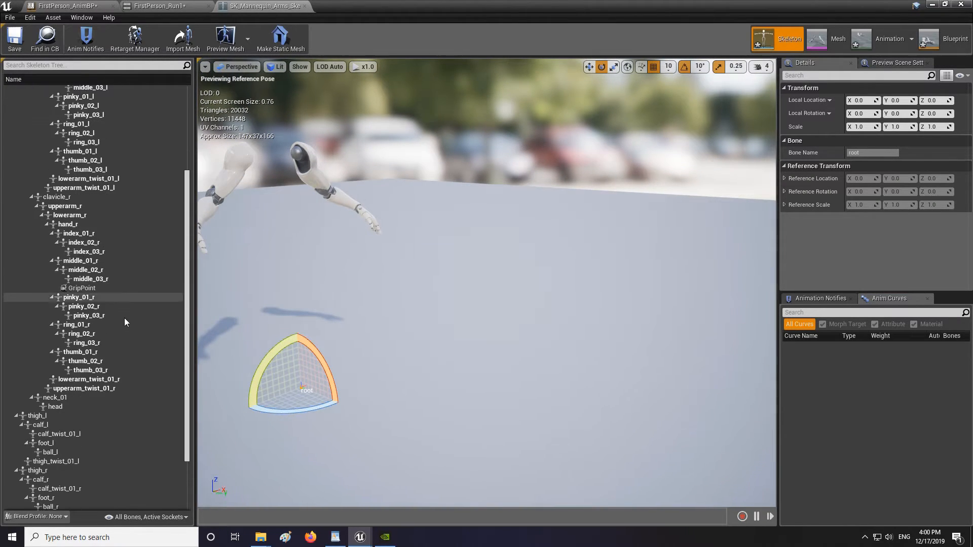
pyautogui.scroll(5, 125, 320)
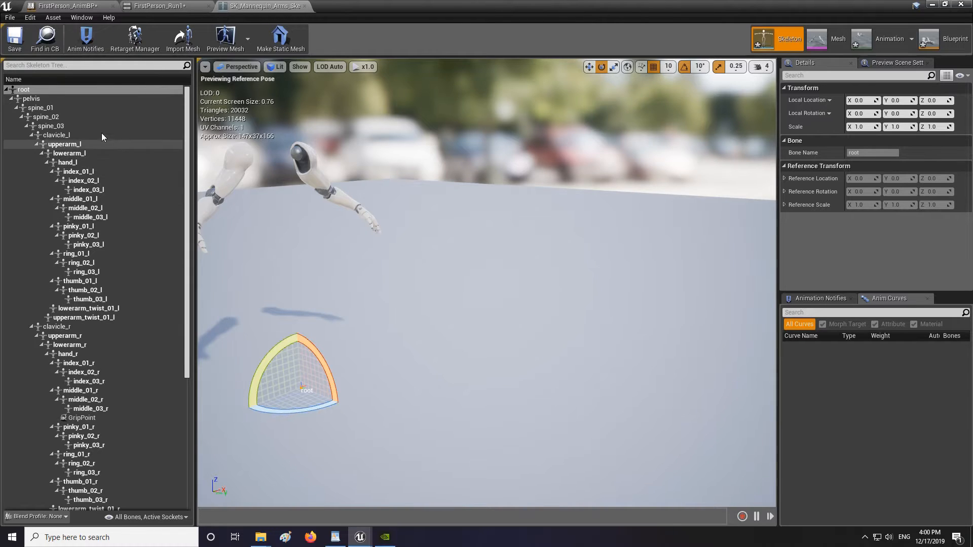
pyautogui.moveTo(356, 338); pyautogui.dragTo(484, 297, button='right')
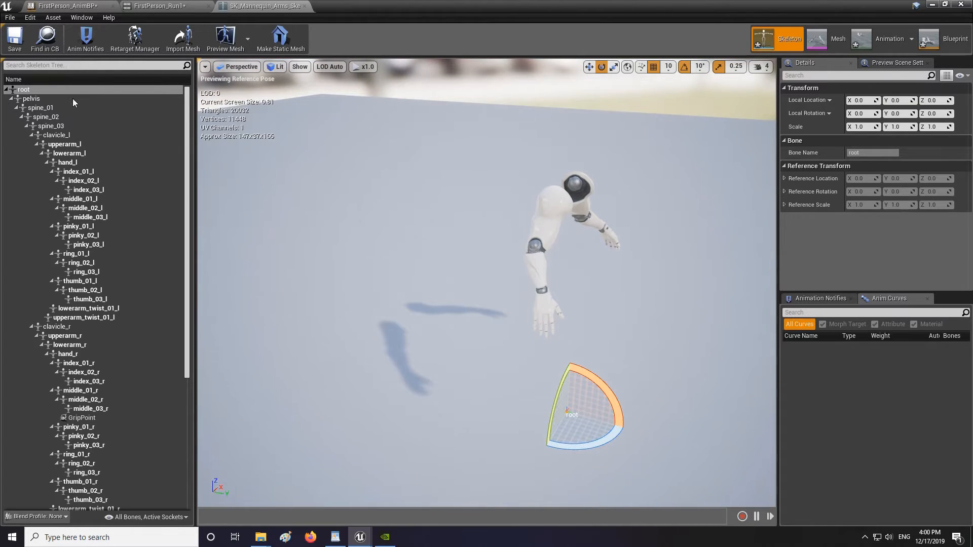
pyautogui.click(871, 152)
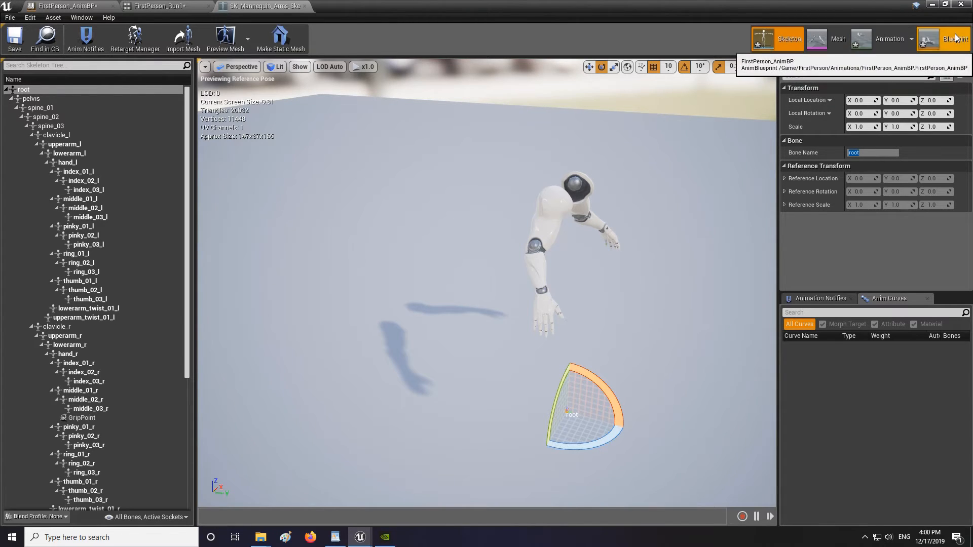
# Return to the FirstPerson_AnimBP event graph, place a MY_Character getter below the FootStep event and get its Mesh component.
pyautogui.click(933, 40)
pyautogui.moveTo(329, 359); pyautogui.dragTo(558, 268, button='right')
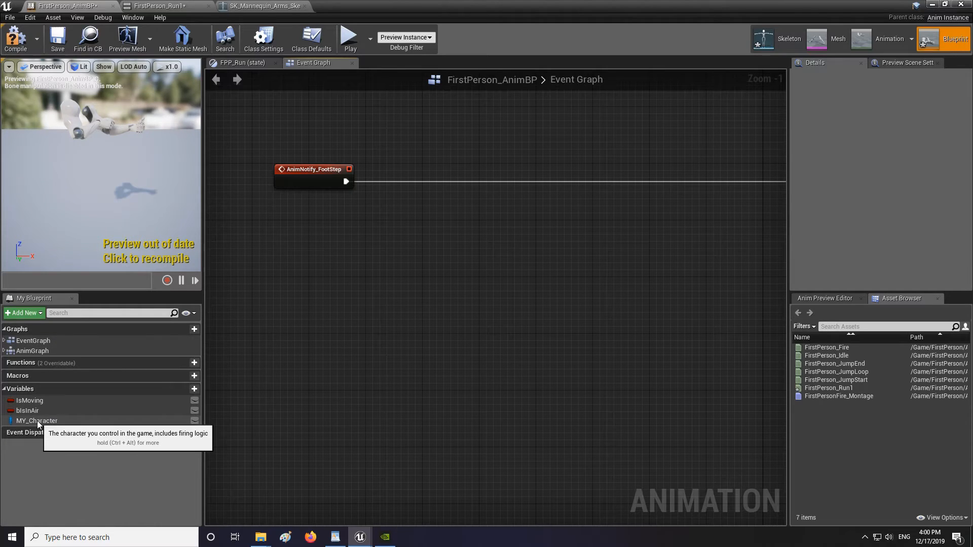
pyautogui.moveTo(37, 421); pyautogui.dragTo(325, 344)
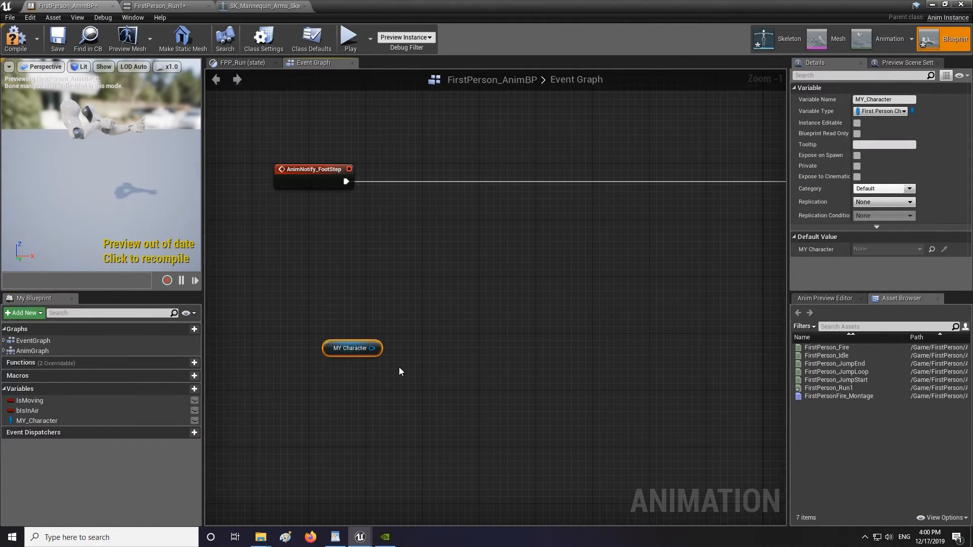
pyautogui.moveTo(461, 322); pyautogui.dragTo(461, 320)
pyautogui.write('get mesh')
pyautogui.scroll(-2, 462, 321)
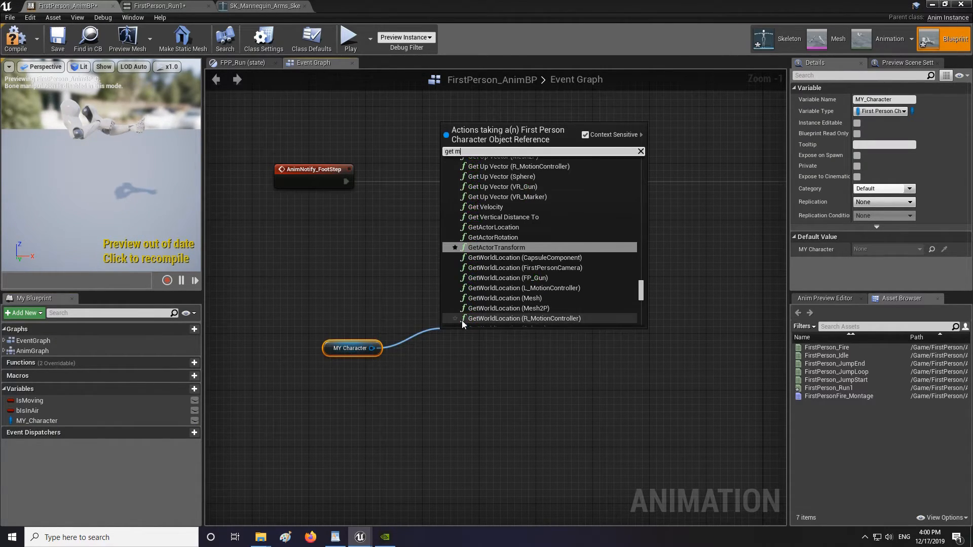
pyautogui.moveTo(641, 233); pyautogui.dragTo(637, 339)
pyautogui.click(484, 303)
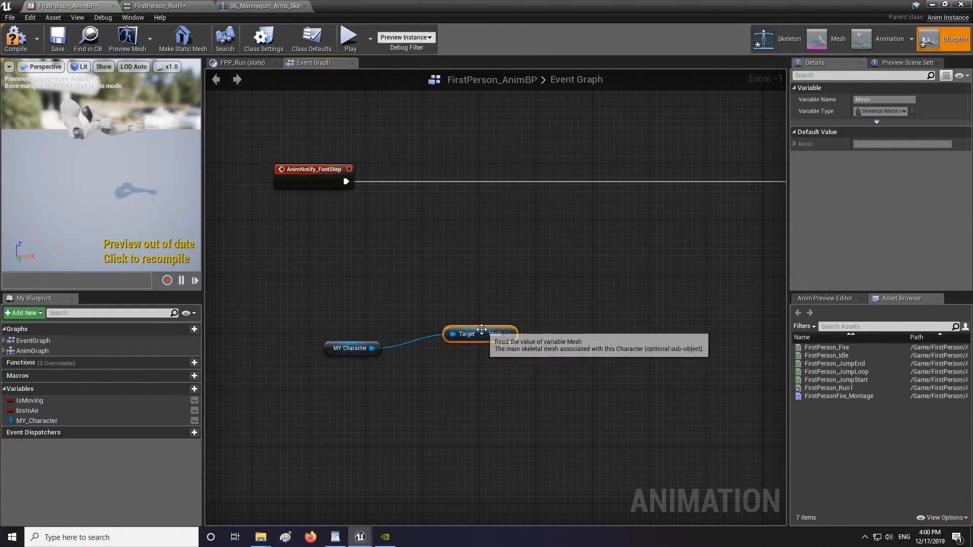
pyautogui.moveTo(497, 334); pyautogui.dragTo(531, 293)
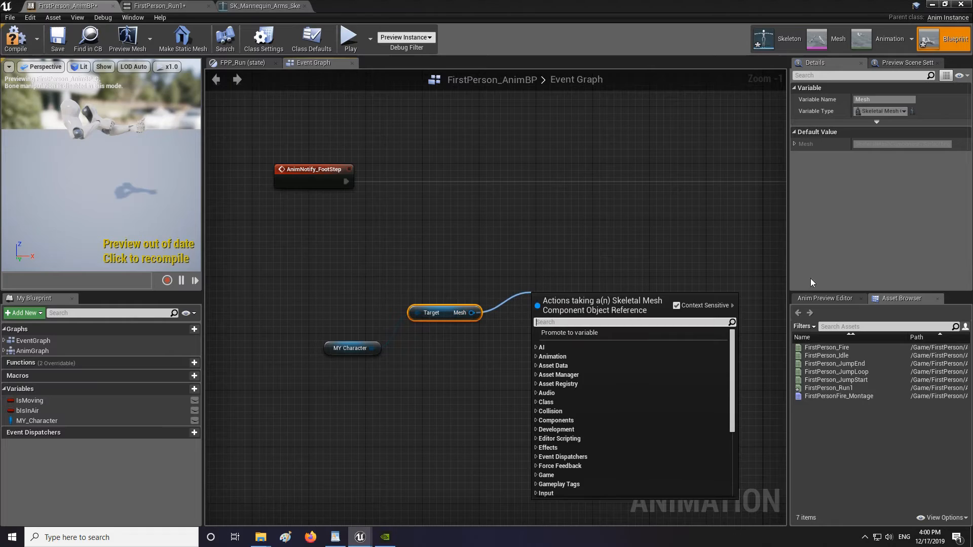
pyautogui.press('Escape')
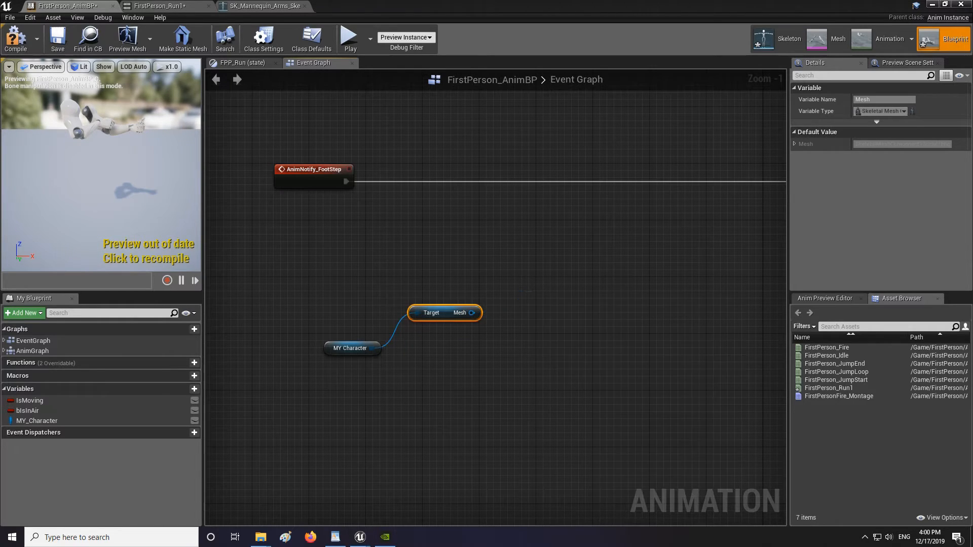
# Add a Get Socket Location node fed by the Mesh reference and set its socket name to root.
pyautogui.moveTo(472, 313); pyautogui.dragTo(540, 278)
pyautogui.write('get sock')
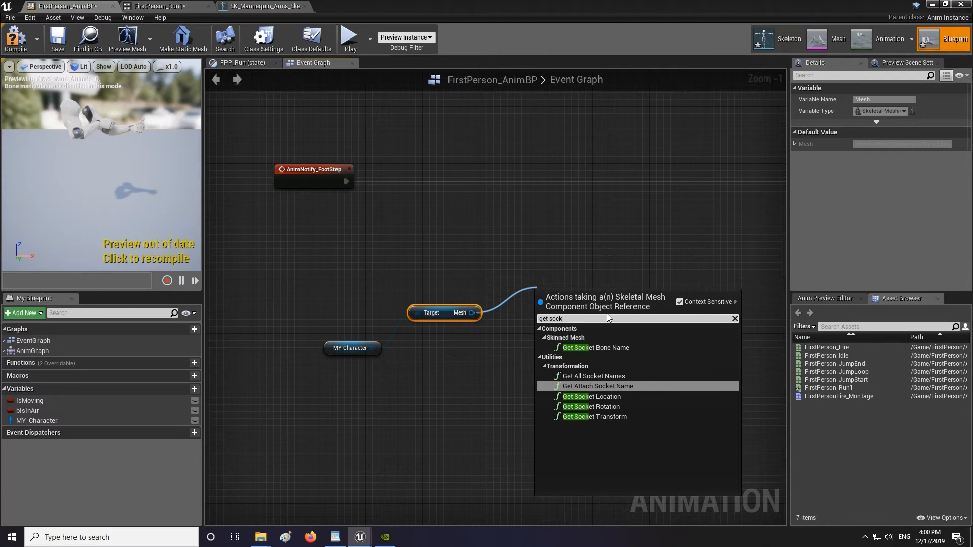
pyautogui.click(592, 397)
pyautogui.moveTo(592, 317); pyautogui.dragTo(571, 295)
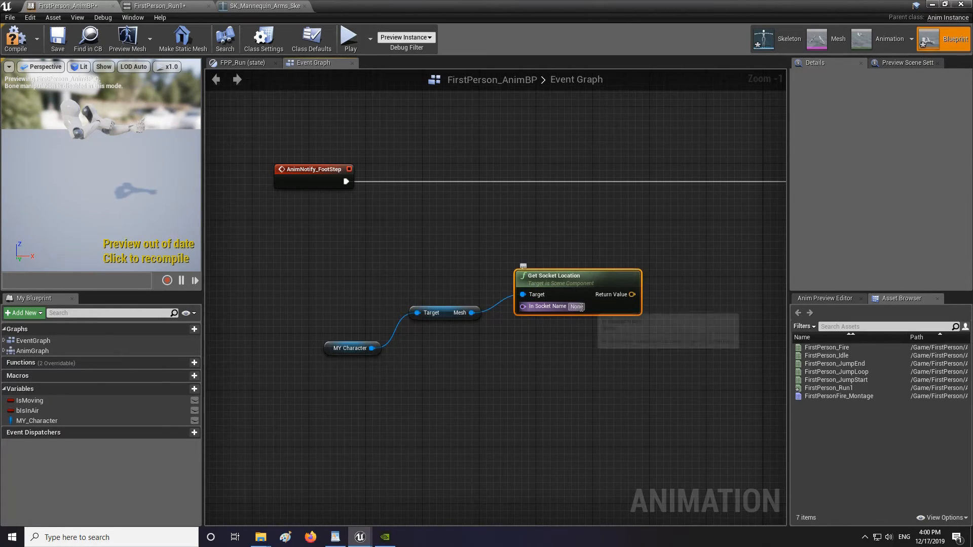
pyautogui.click(576, 306)
pyautogui.write('root')
# Connect the socket location to the line trace's Start and shift the MY_Character, Mesh and Get Socket Location nodes away from the trace.
pyautogui.moveTo(658, 348); pyautogui.dragTo(487, 341, button='right')
pyautogui.moveTo(395, 269); pyautogui.dragTo(396, 247)
pyautogui.moveTo(458, 266); pyautogui.dragTo(674, 190)
pyautogui.moveTo(514, 262); pyautogui.dragTo(765, 260, button='right')
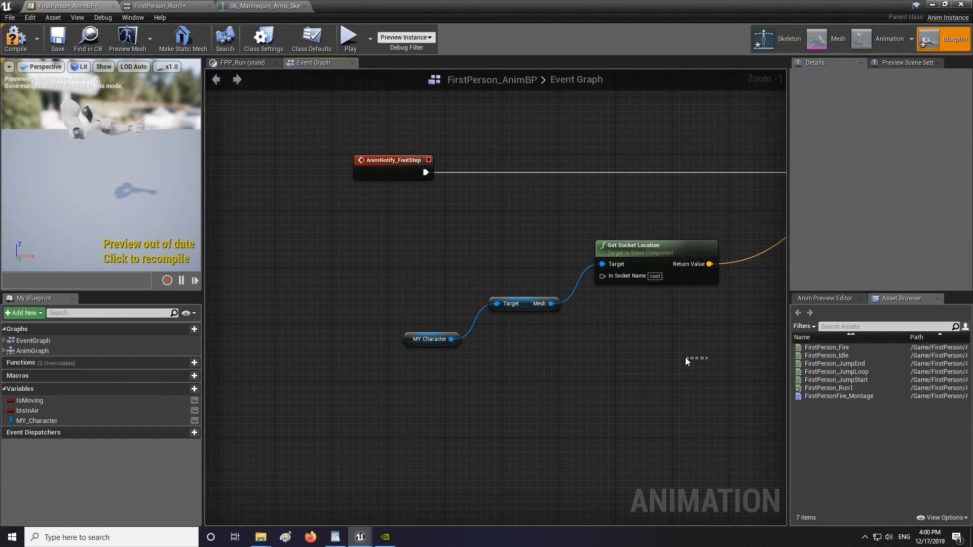
pyautogui.moveTo(685, 358); pyautogui.dragTo(441, 254)
pyautogui.moveTo(649, 252); pyautogui.dragTo(584, 245)
pyautogui.moveTo(630, 277); pyautogui.dragTo(476, 260, button='right')
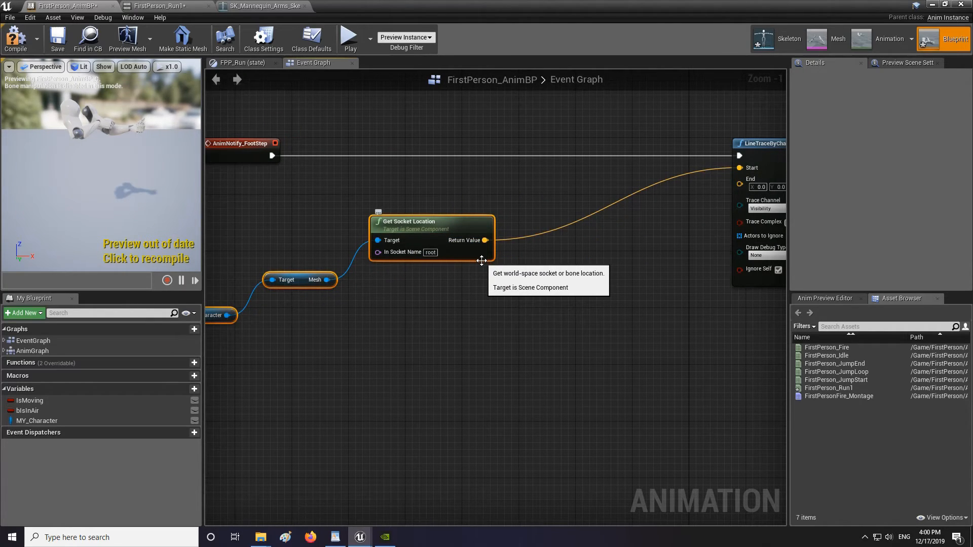
pyautogui.moveTo(521, 267); pyautogui.dragTo(566, 291, button='right')
pyautogui.moveTo(519, 233); pyautogui.dragTo(450, 245)
pyautogui.moveTo(542, 282); pyautogui.dragTo(438, 287, button='right')
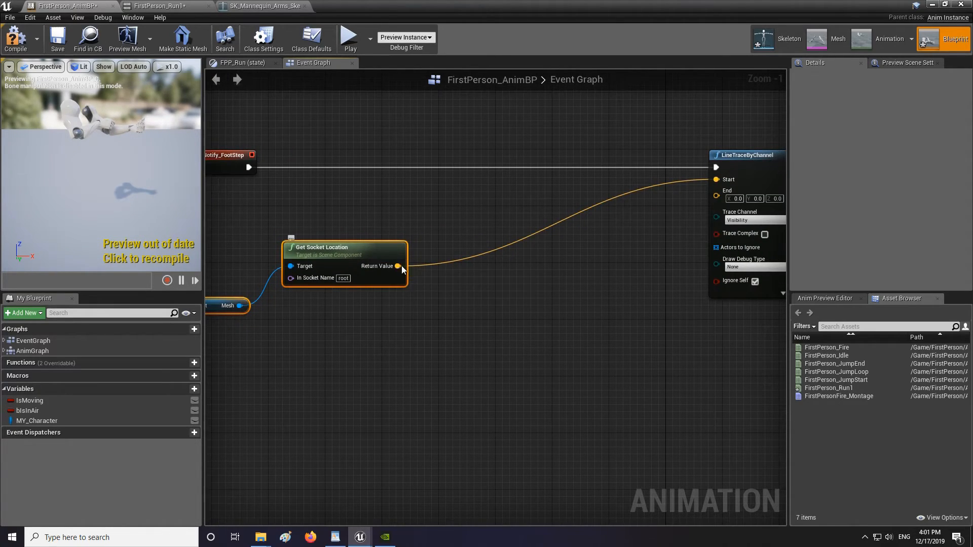
# Subtract a vector with Z 100 from the root socket location and connect the result to the line trace's End.
pyautogui.moveTo(401, 265); pyautogui.dragTo(458, 294)
pyautogui.write('-')
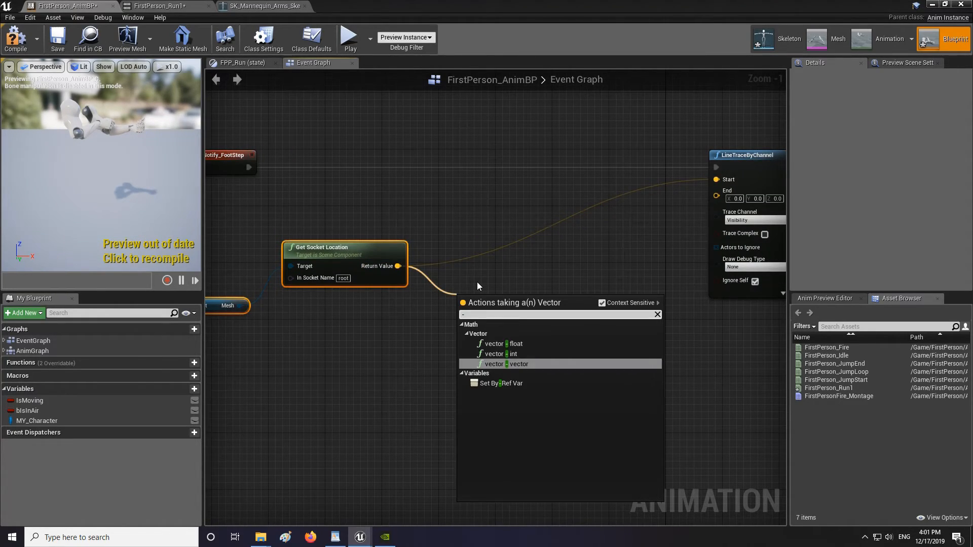
pyautogui.click(510, 364)
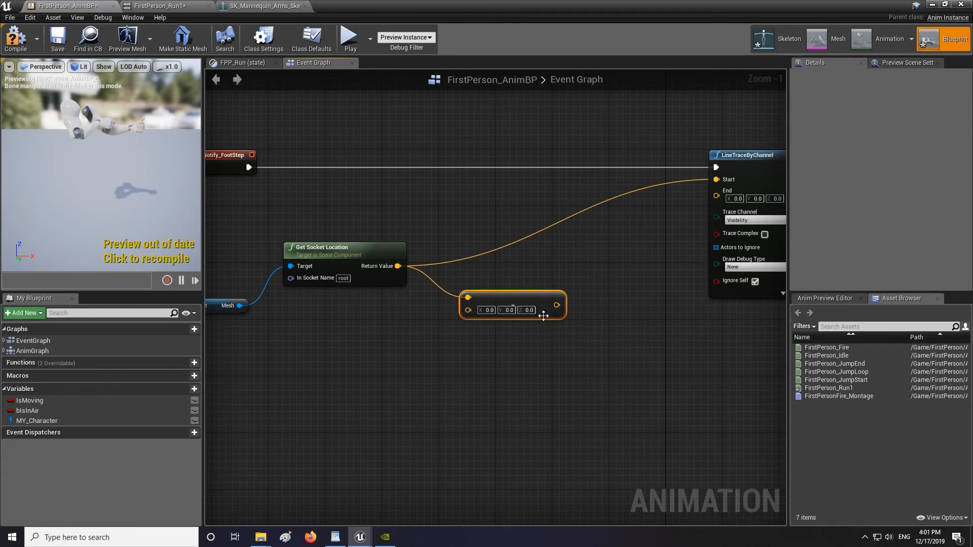
pyautogui.click(530, 310)
pyautogui.write('100')
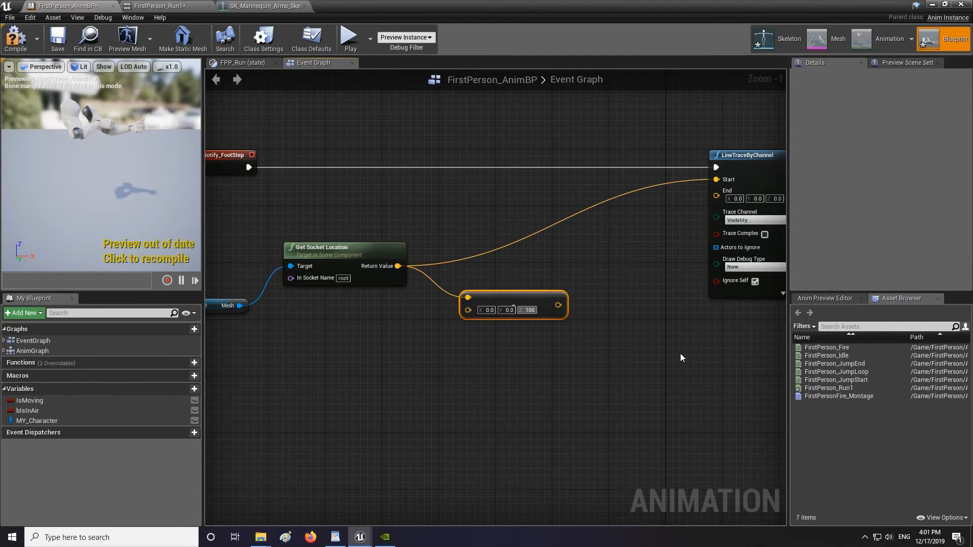
pyautogui.click(680, 354)
pyautogui.moveTo(562, 305); pyautogui.dragTo(716, 196)
# Set the LineTraceByChannel node's Draw Debug Type to For Duration and expand its advanced options.
pyautogui.moveTo(703, 290); pyautogui.dragTo(680, 279, button='right')
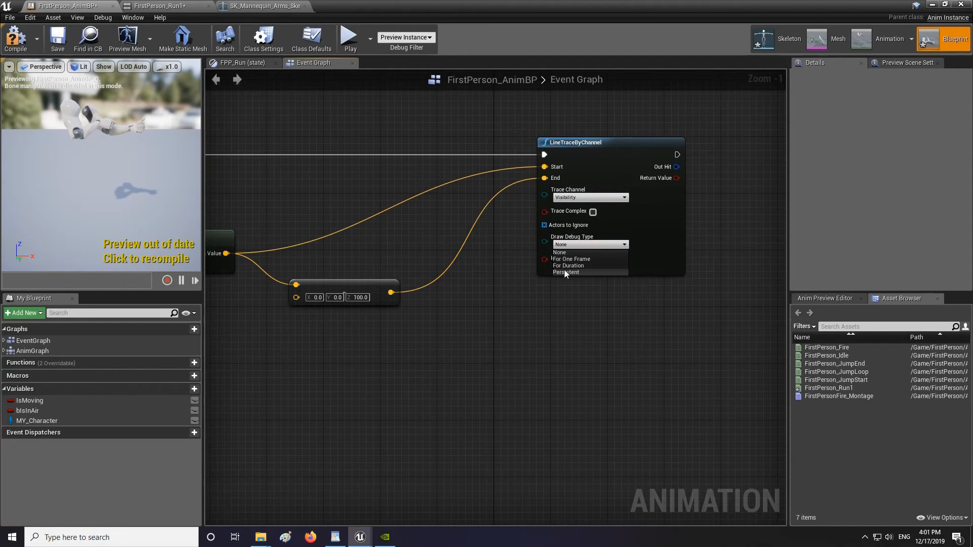
pyautogui.click(574, 266)
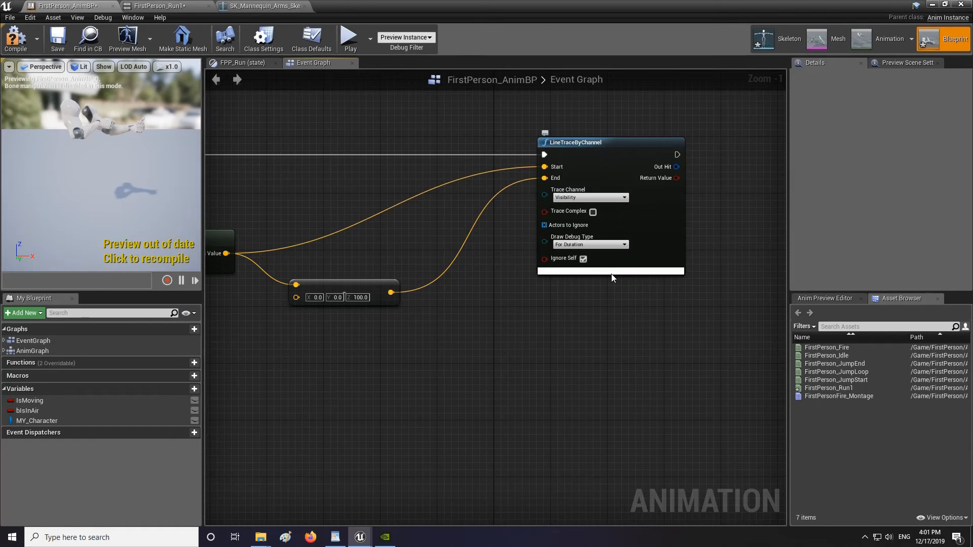
pyautogui.moveTo(479, 361); pyautogui.dragTo(680, 289, button='right')
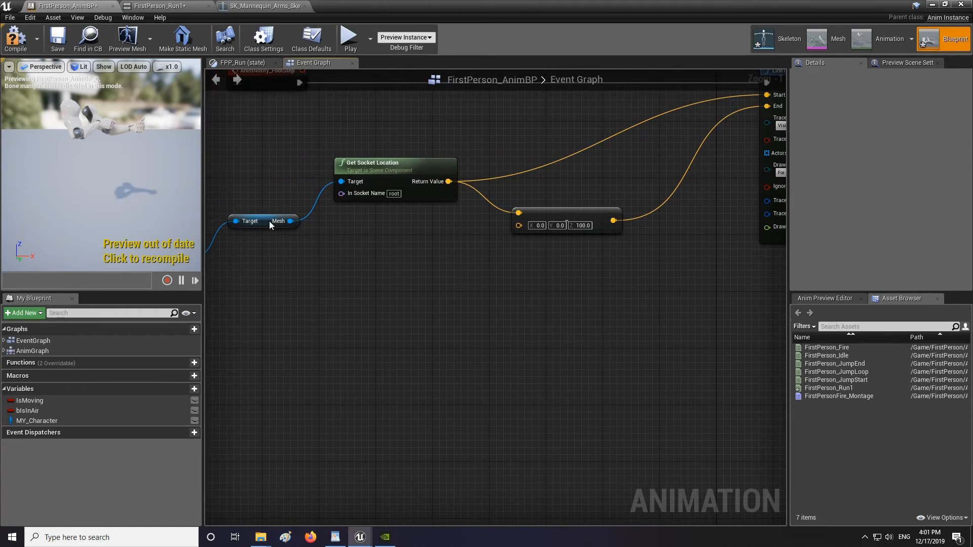
# Create a Make Array node feeding the line trace's Actors to Ignore and place it below the vector subtraction node.
pyautogui.moveTo(379, 303); pyautogui.dragTo(289, 289, button='right')
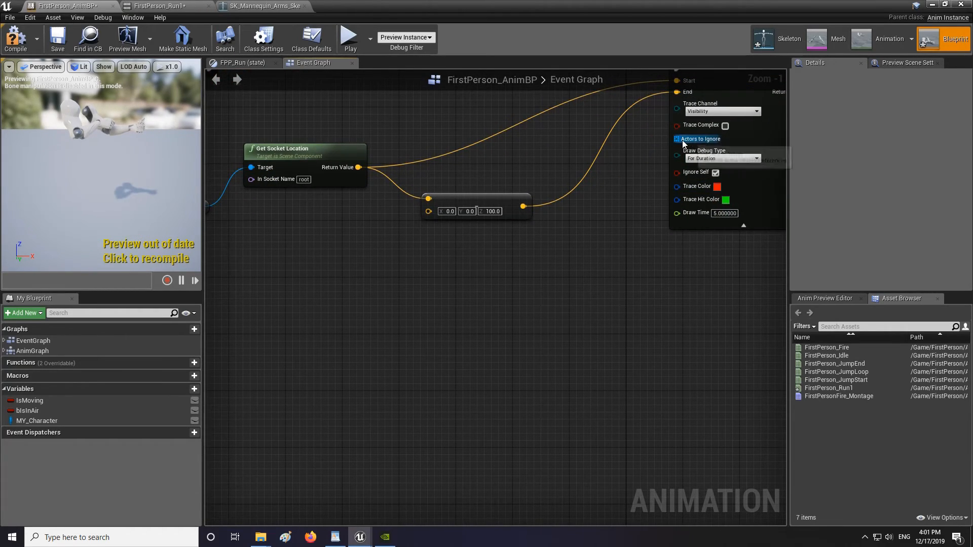
pyautogui.moveTo(680, 142); pyautogui.dragTo(561, 278)
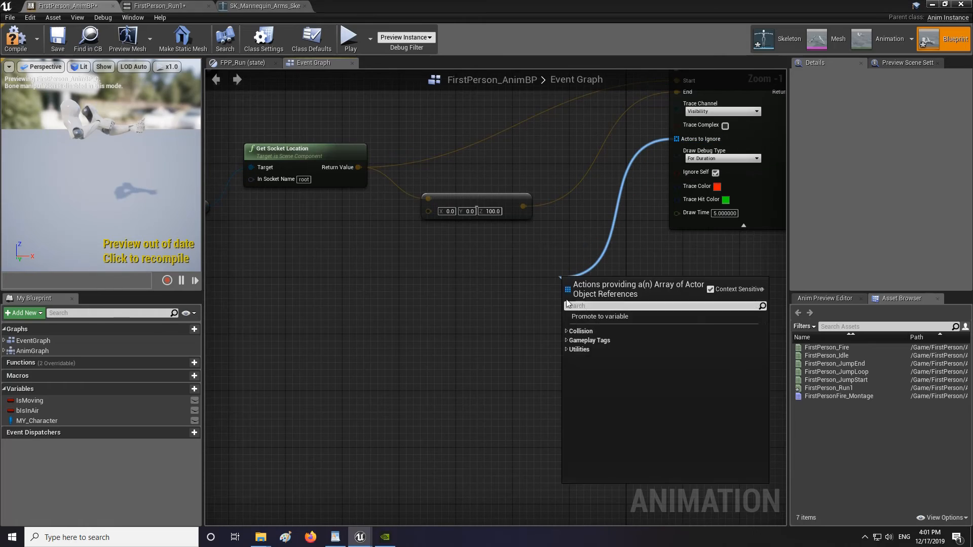
pyautogui.write('make')
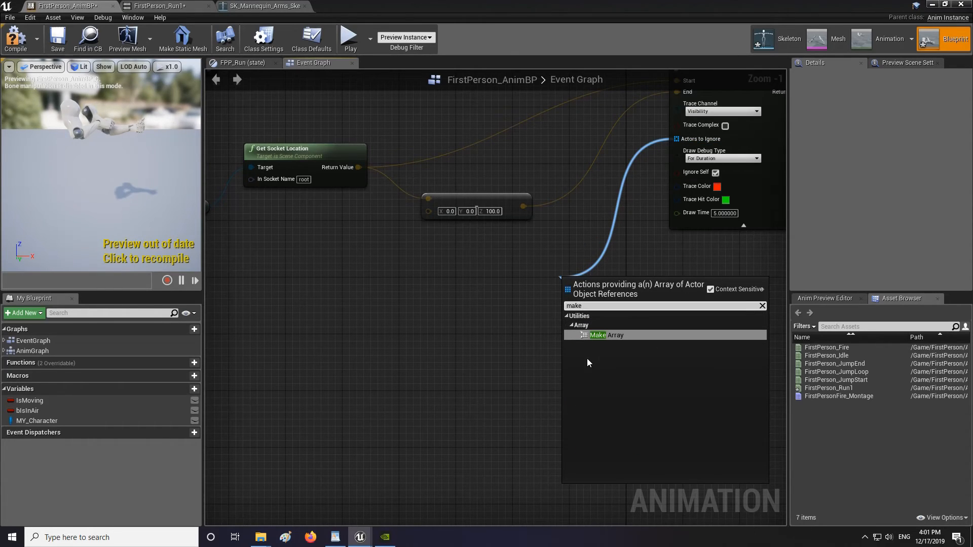
pyautogui.click(598, 336)
pyautogui.moveTo(569, 286); pyautogui.dragTo(528, 301)
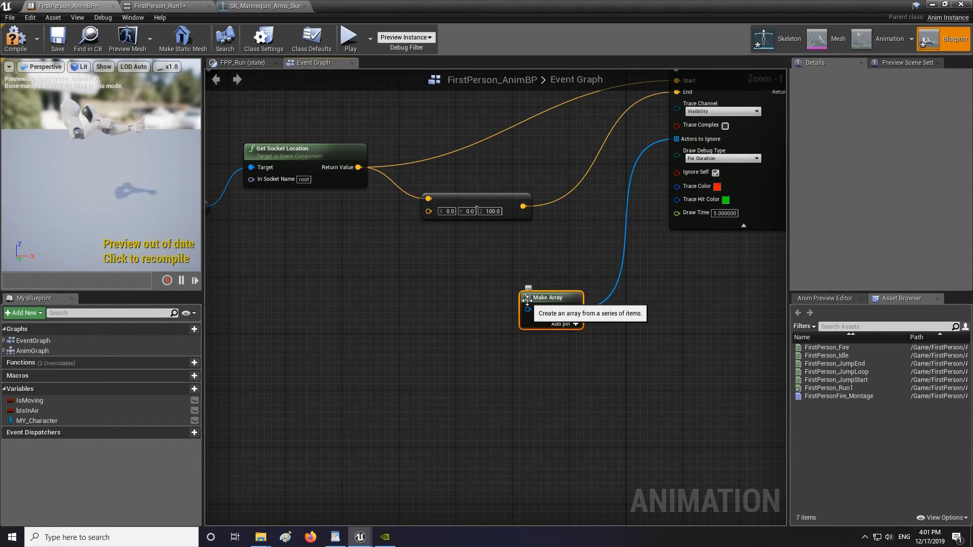
# Connect the MY_Character reference to element 0 of the Make Array node.
pyautogui.moveTo(410, 310); pyautogui.dragTo(531, 322, button='right')
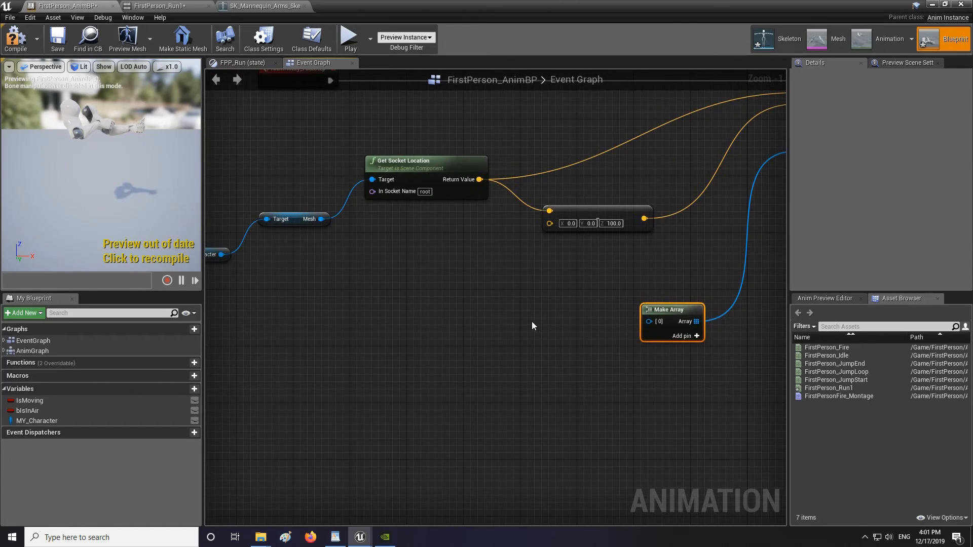
pyautogui.moveTo(322, 248); pyautogui.dragTo(410, 260, button='right')
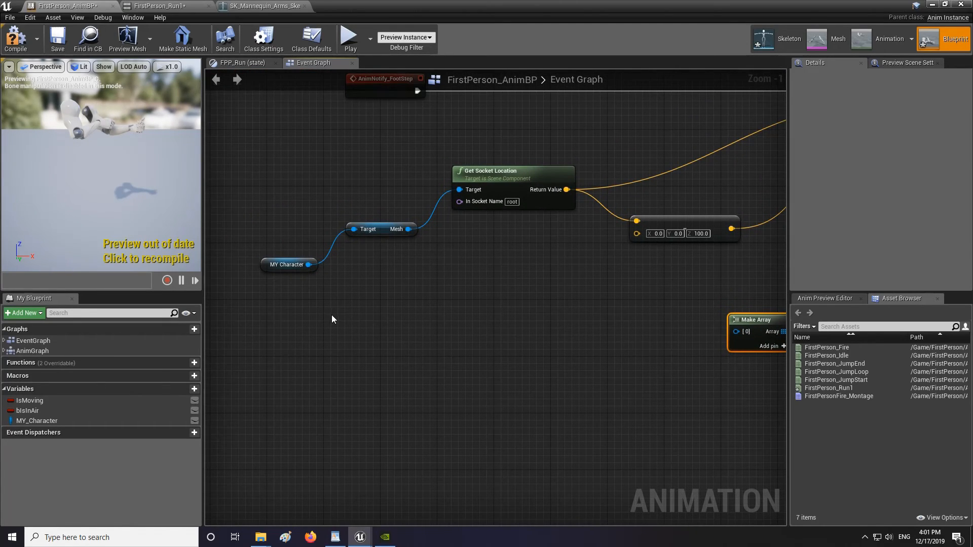
pyautogui.moveTo(308, 265); pyautogui.dragTo(736, 333)
pyautogui.moveTo(745, 269); pyautogui.dragTo(404, 366, button='right')
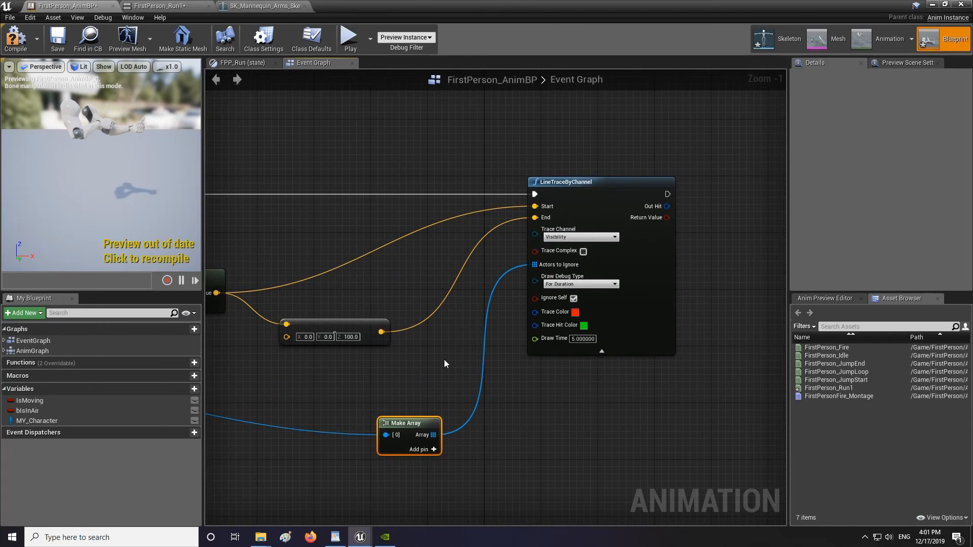
# Compile the animation blueprint, then save all modified content and the map from the level editor.
pyautogui.moveTo(663, 257); pyautogui.dragTo(585, 273, button='right')
pyautogui.click(15, 36)
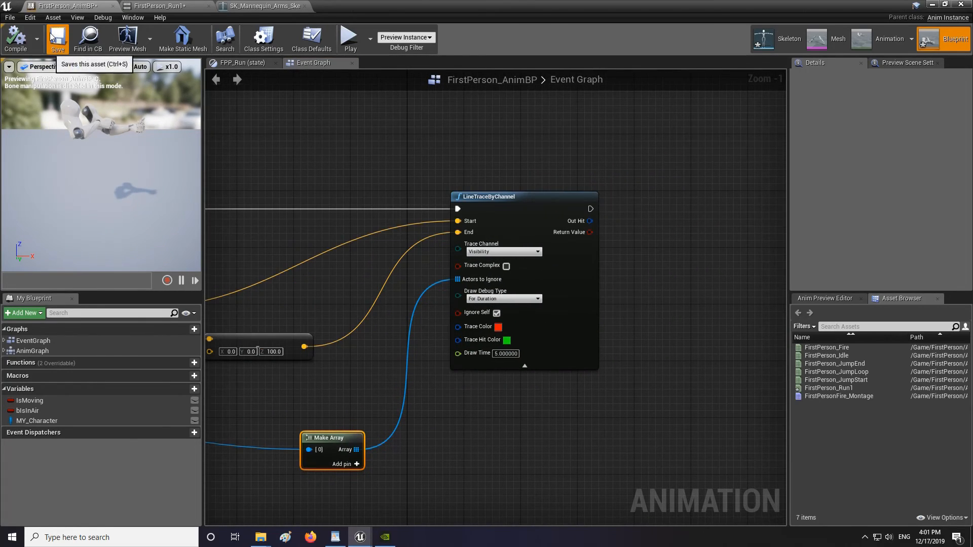
pyautogui.moveTo(242, 288); pyautogui.dragTo(481, 288, button='right')
pyautogui.click(933, 4)
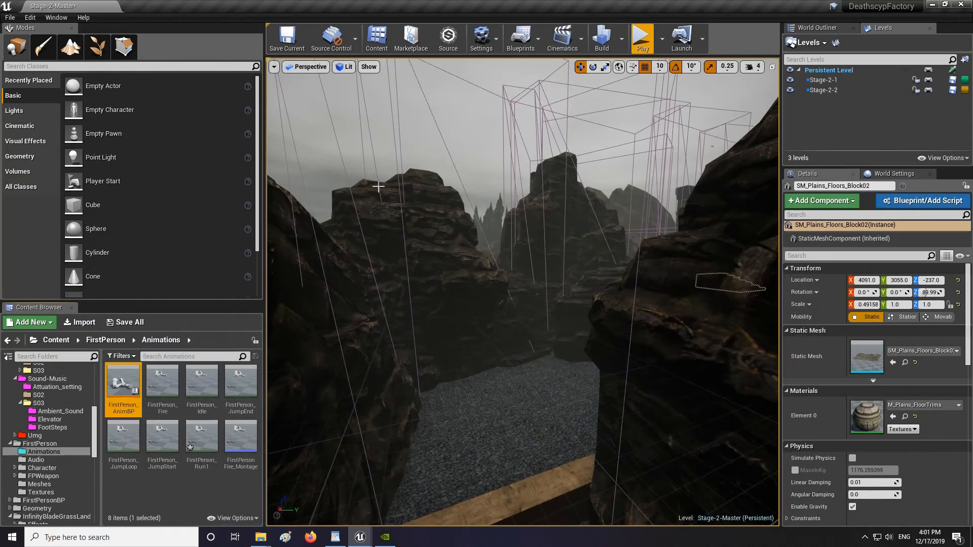
pyautogui.click(125, 323)
pyautogui.click(555, 362)
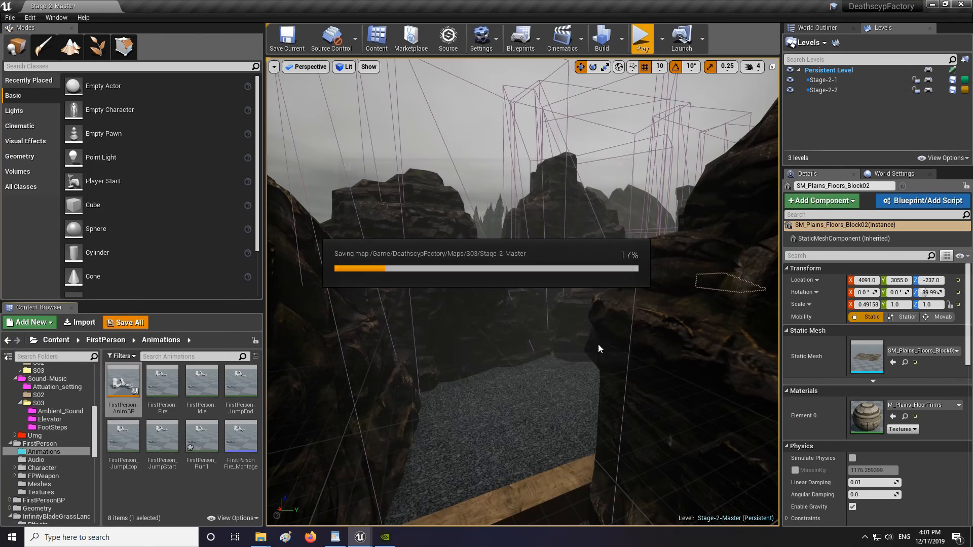
# Play the level and run along the gravel path to check the footstep line traces, ending the play session when done.
pyautogui.click(642, 40)
pyautogui.press('w')
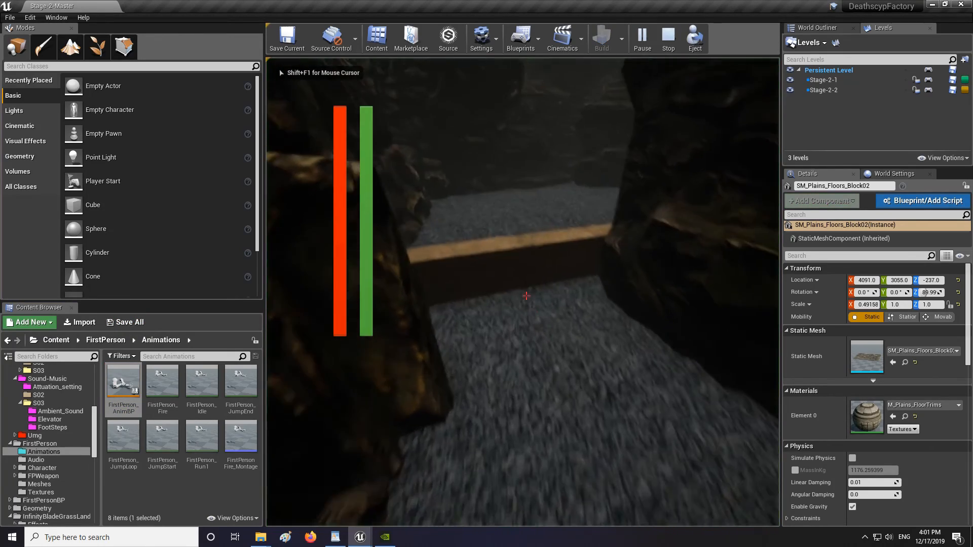
pyautogui.press('space')
pyautogui.hotkey('shift', 'w')
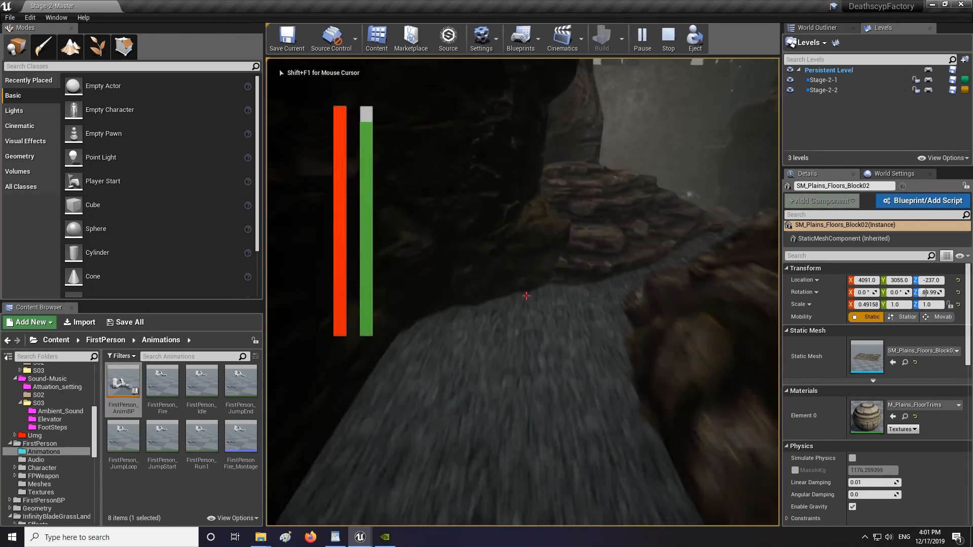
pyautogui.hotkey('shift', 'w')
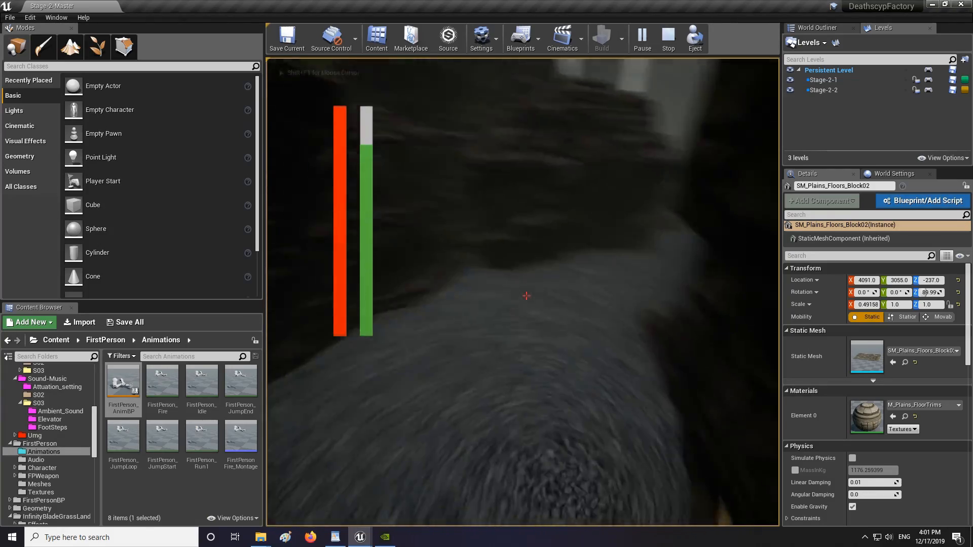
pyautogui.hotkey('shift', 'w')
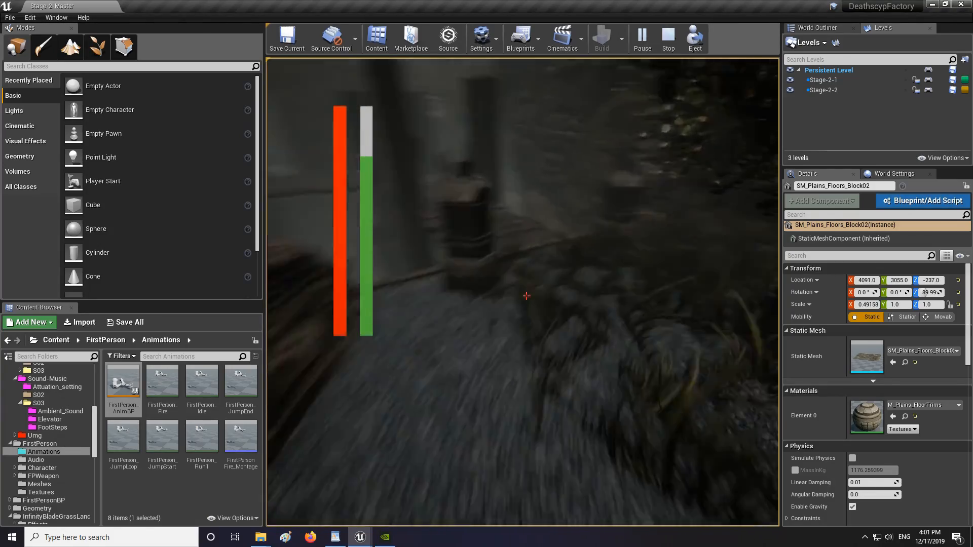
pyautogui.hotkey('shift', 'w')
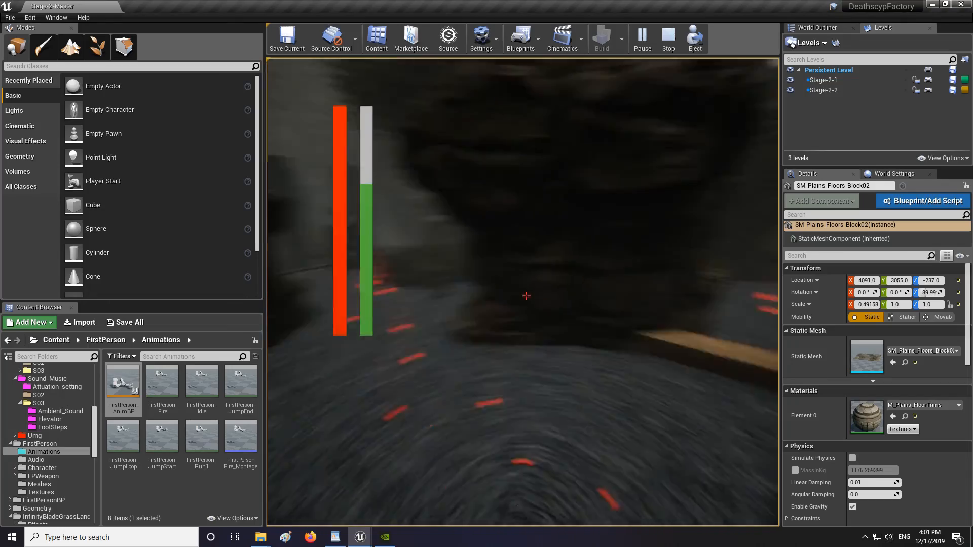
pyautogui.hotkey('shift', 'w')
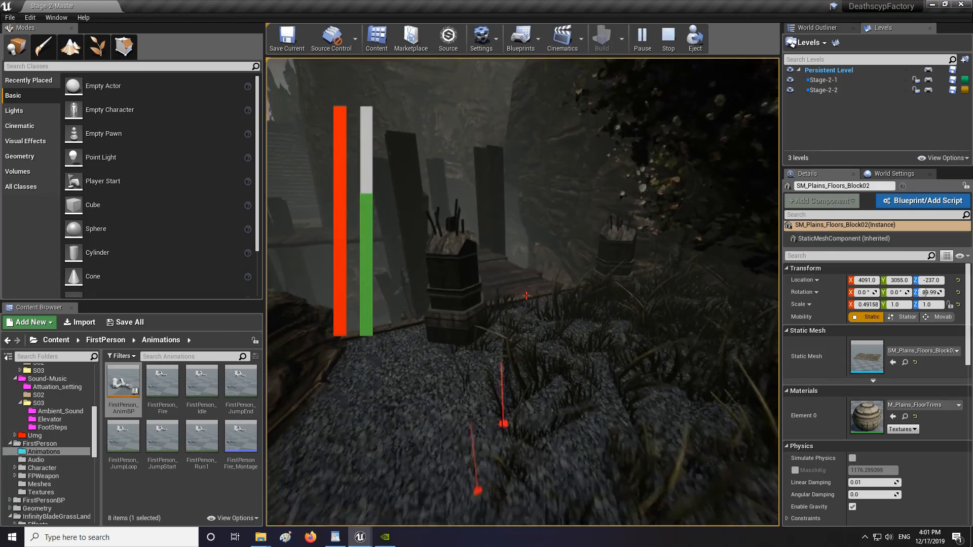
pyautogui.hotkey('shift', 'w')
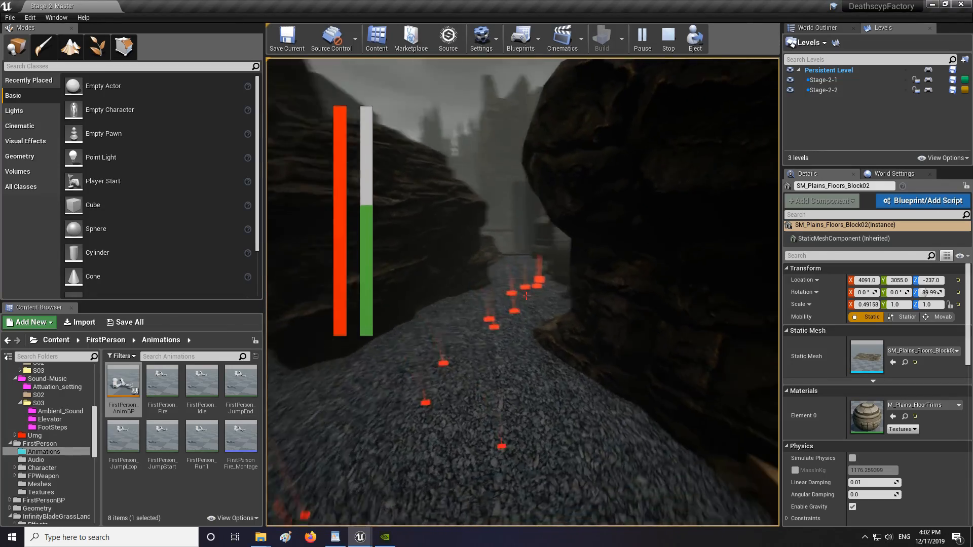
pyautogui.press('Escape')
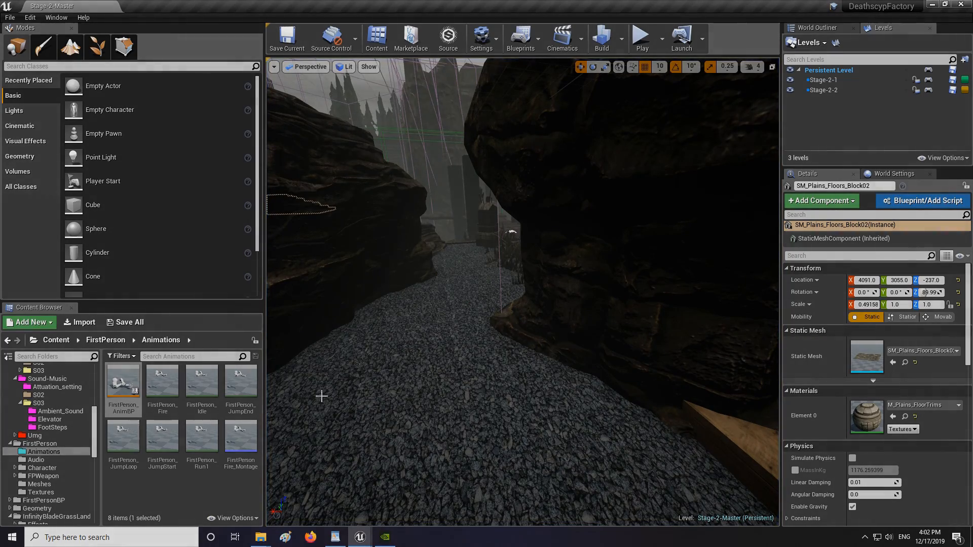